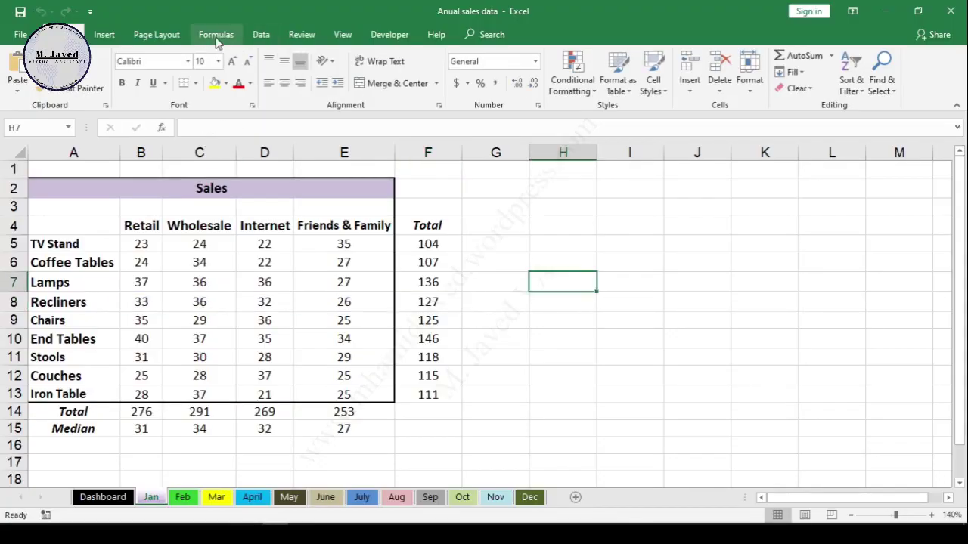
Step: Turn on Show Formulas from the Formulas ribbon, then go to Excel Options' Advanced page
left_click(216, 35)
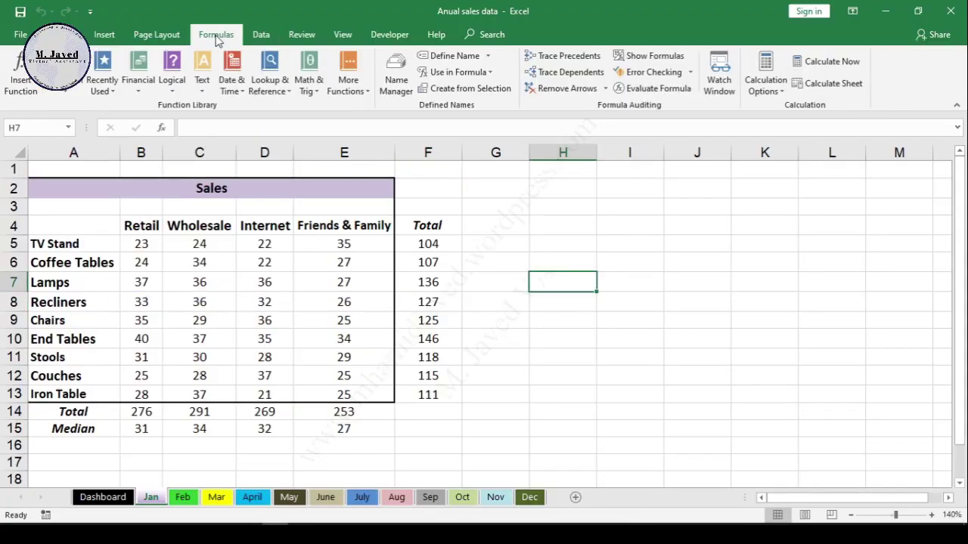
left_click(655, 56)
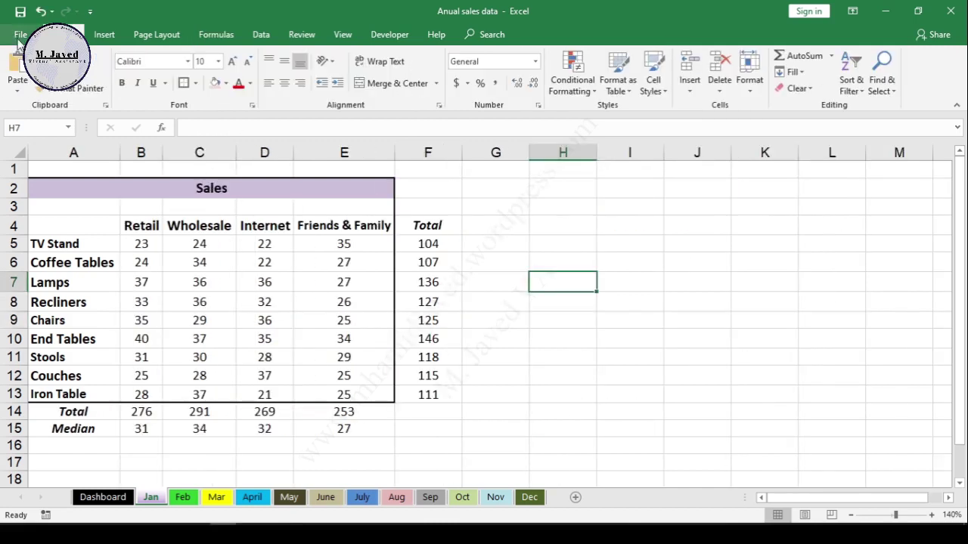
left_click(21, 35)
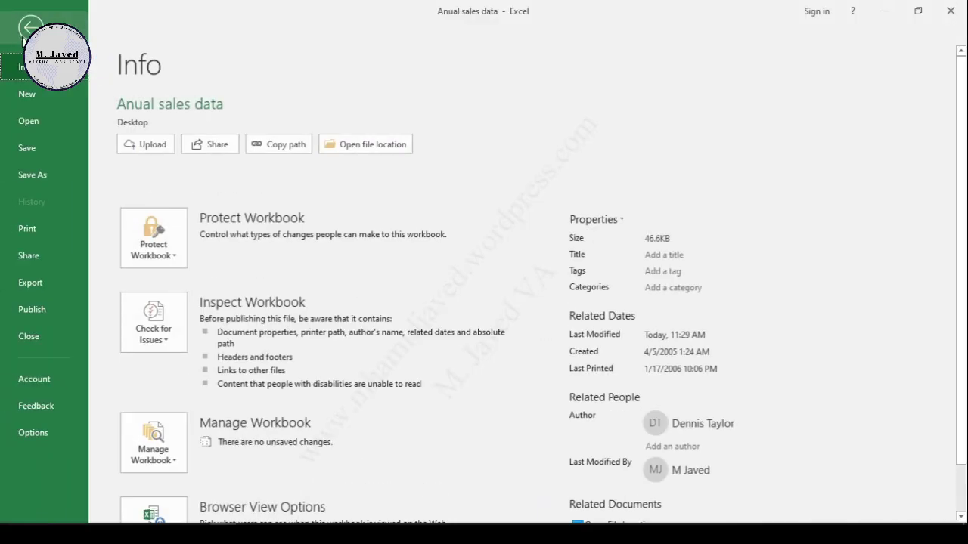
left_click(34, 434)
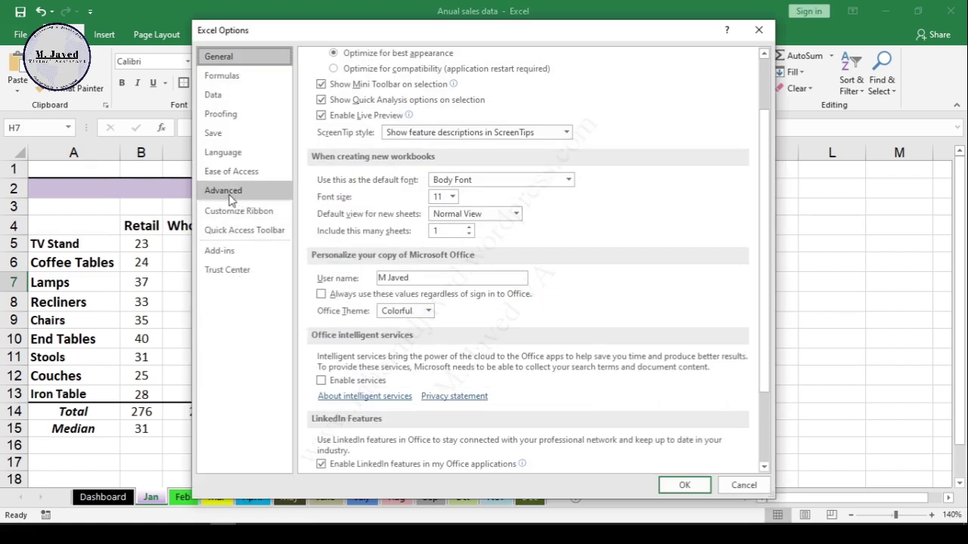
left_click(224, 190)
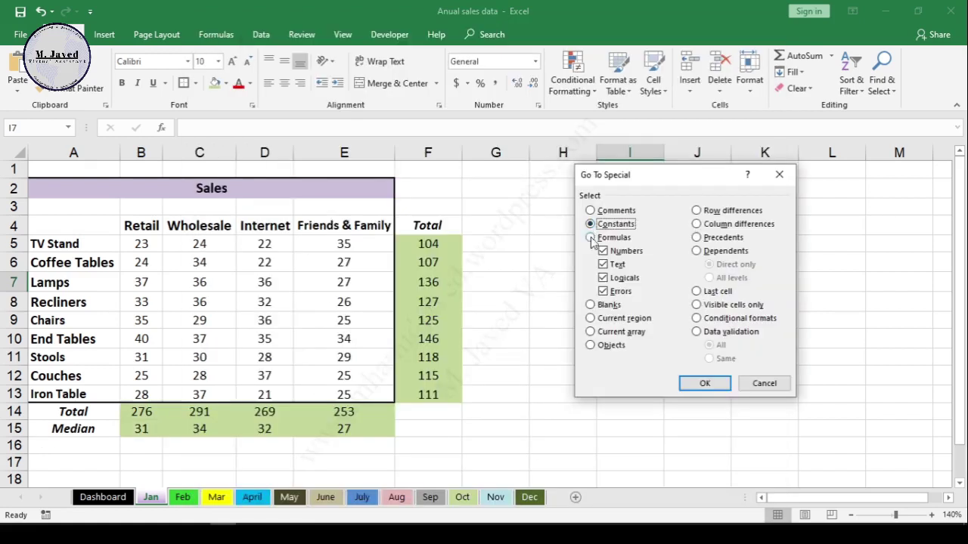
Step: Select only the numeric constants B5:E13 and shade them light blue
left_click(602, 291)
left_click(603, 278)
left_click(602, 264)
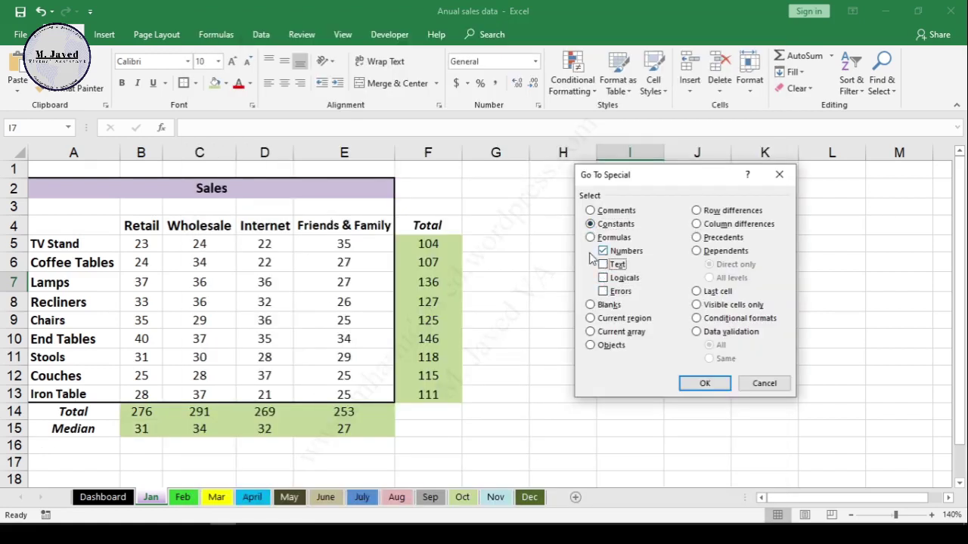
left_click(695, 383)
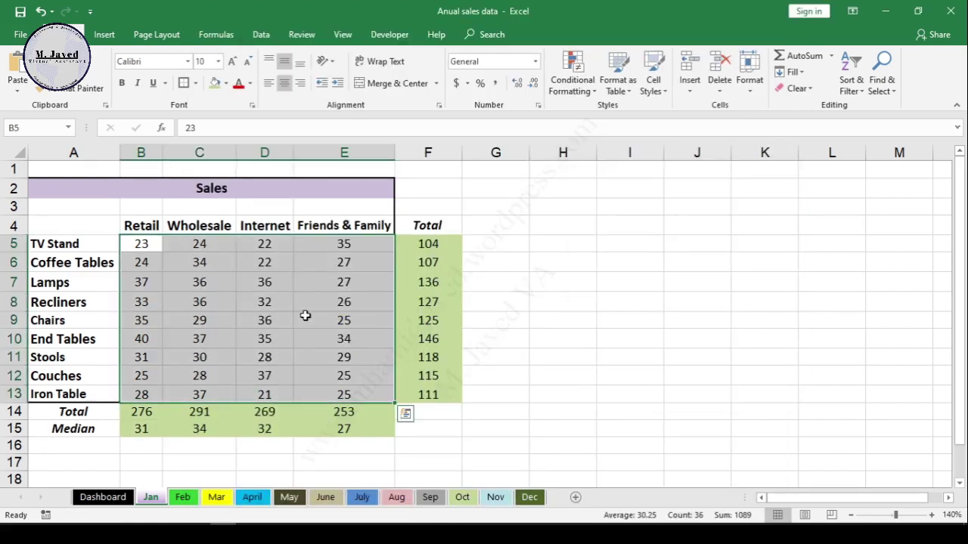
left_click(225, 83)
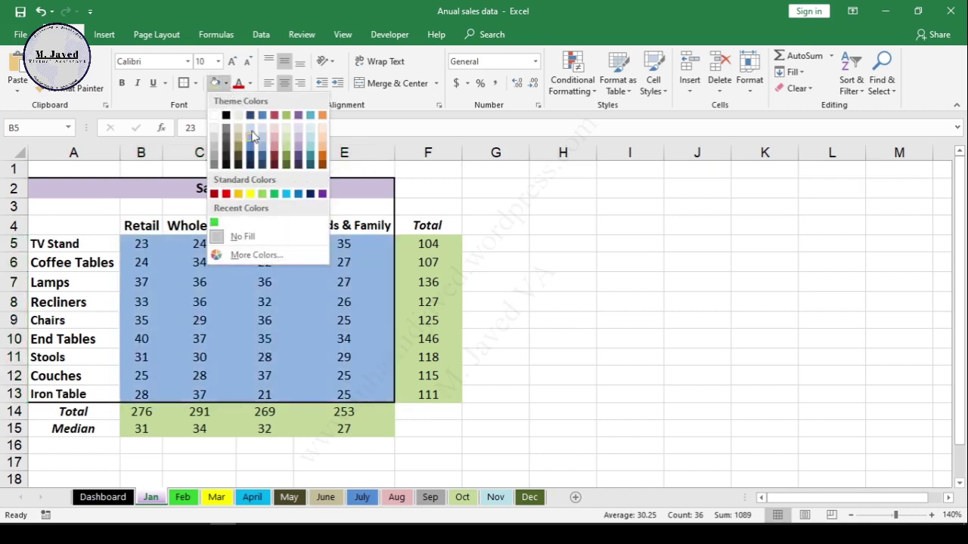
left_click(250, 127)
left_click(526, 326)
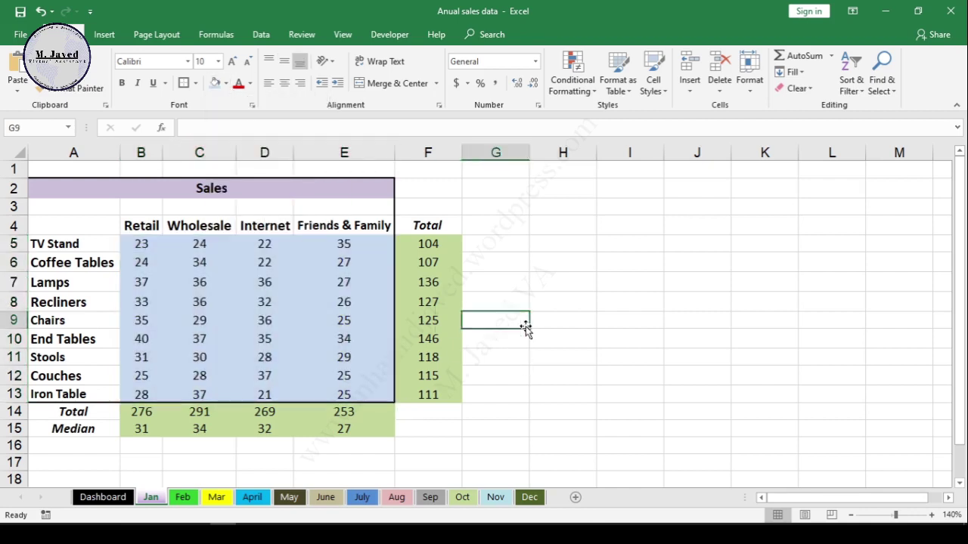
left_click(579, 303)
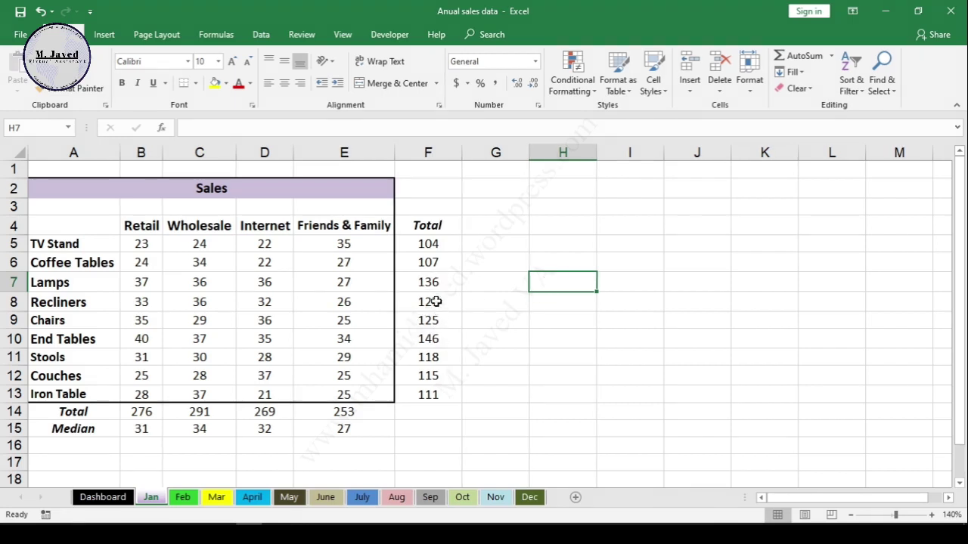
Step: Inspect the SUM formulas behind the Recliners total in F8 and the Friends & Family total in D14
left_click(437, 303)
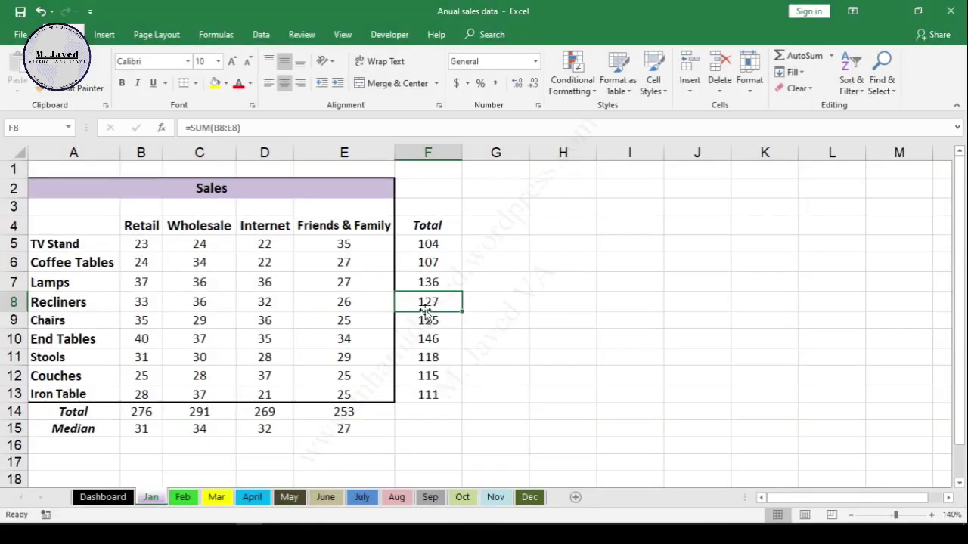
double_click(430, 303)
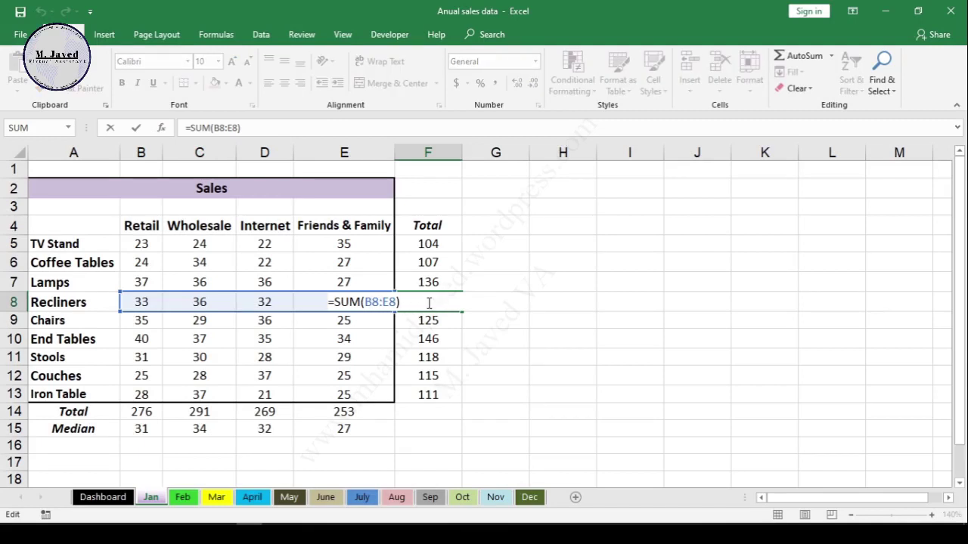
key("Escape")
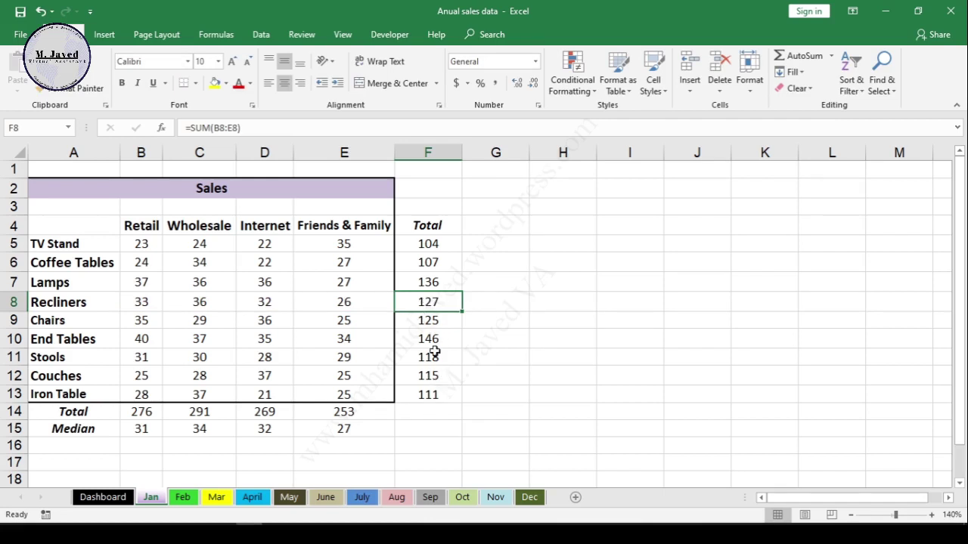
left_click(346, 425)
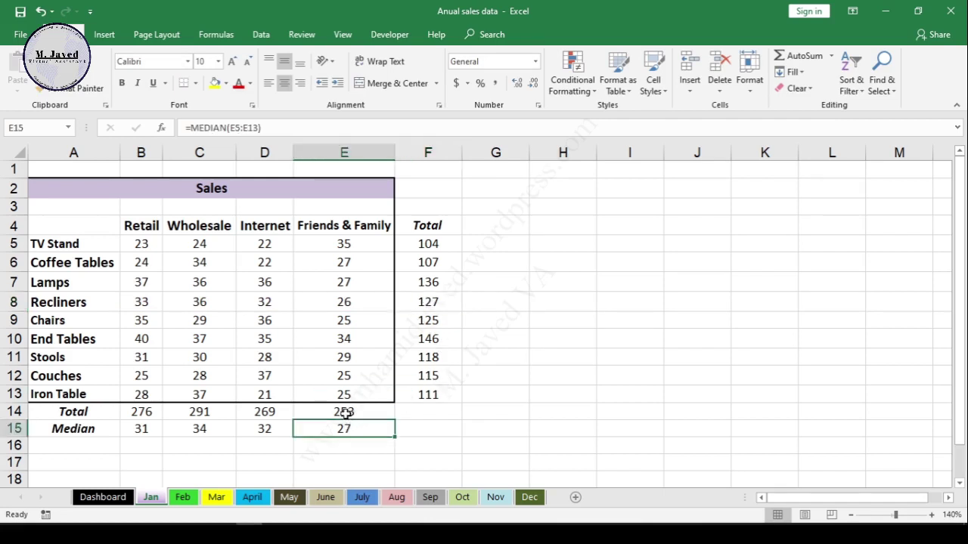
left_click(343, 413)
double_click(273, 412)
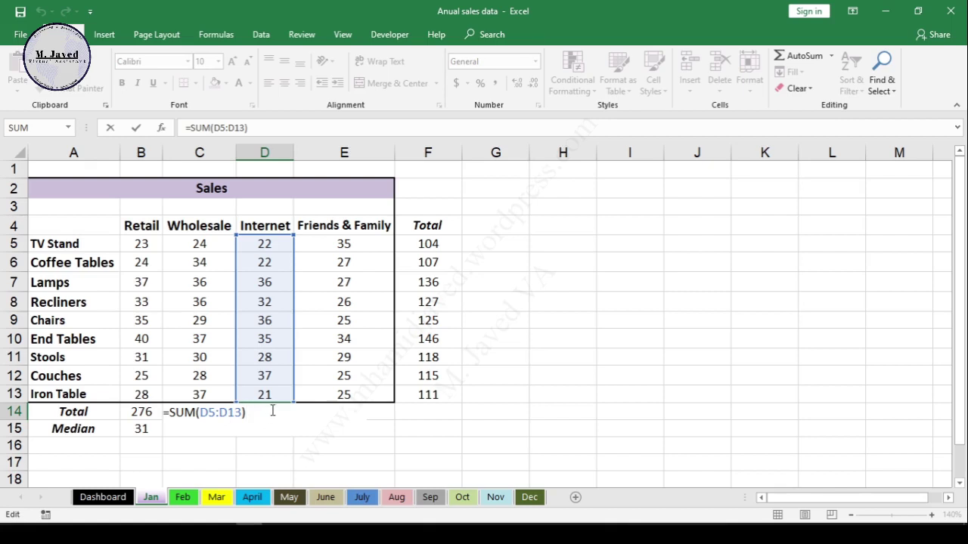
key("Escape")
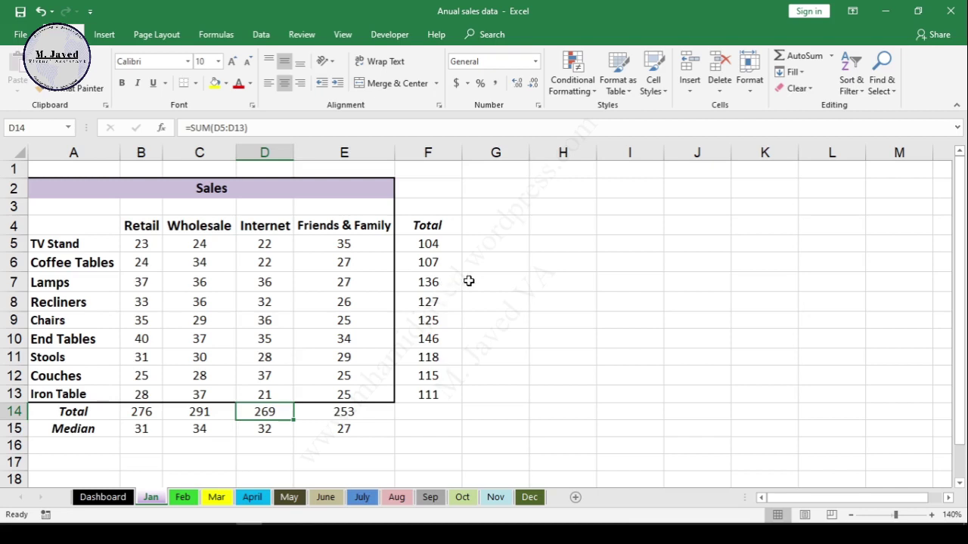
Step: Check the Lamps total formula =SUM(B7:E7), then select an empty cell beside the table
left_click(432, 281)
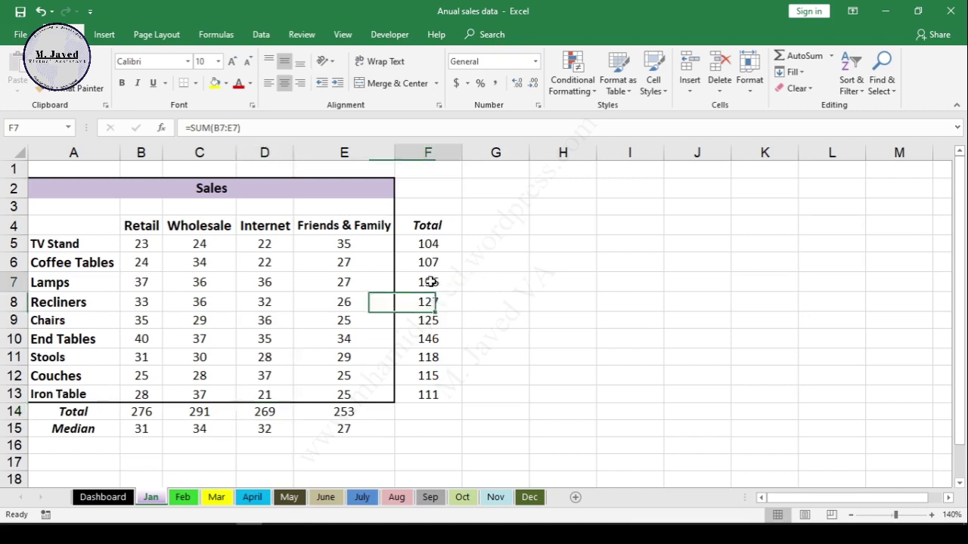
left_click(564, 286)
left_click(522, 285)
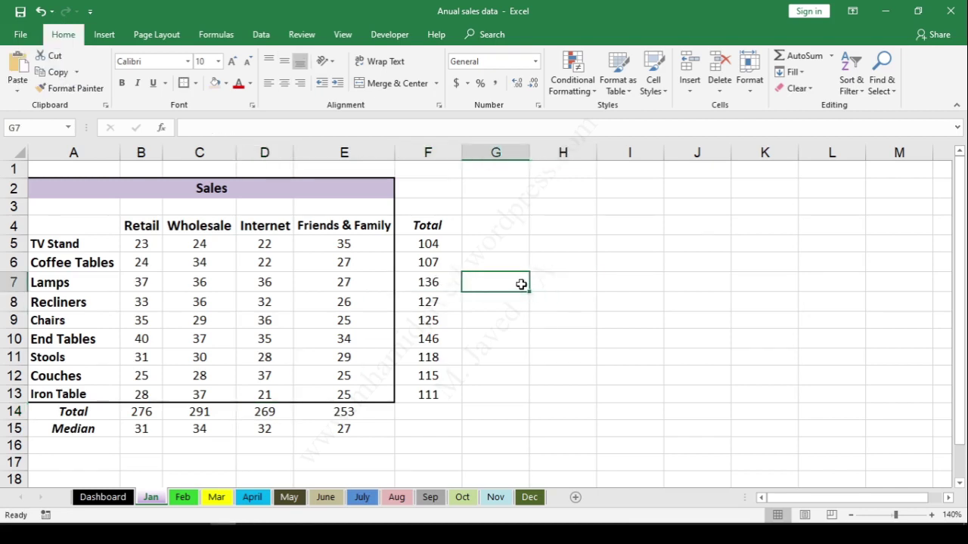
left_click(545, 321)
left_click(559, 281)
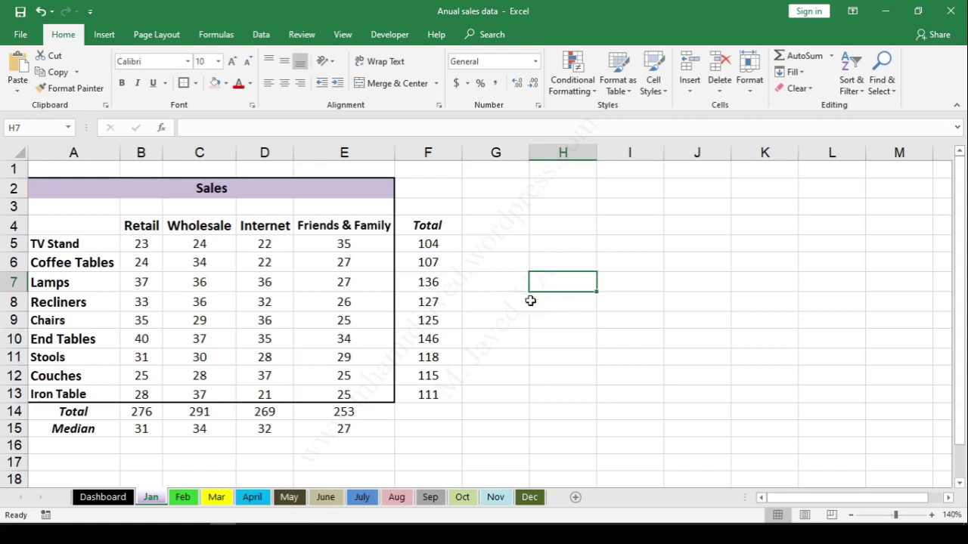
Step: Under Advanced options, tick 'Show formulas in cells instead of their calculated results' for the Jan sheet
left_click(20, 35)
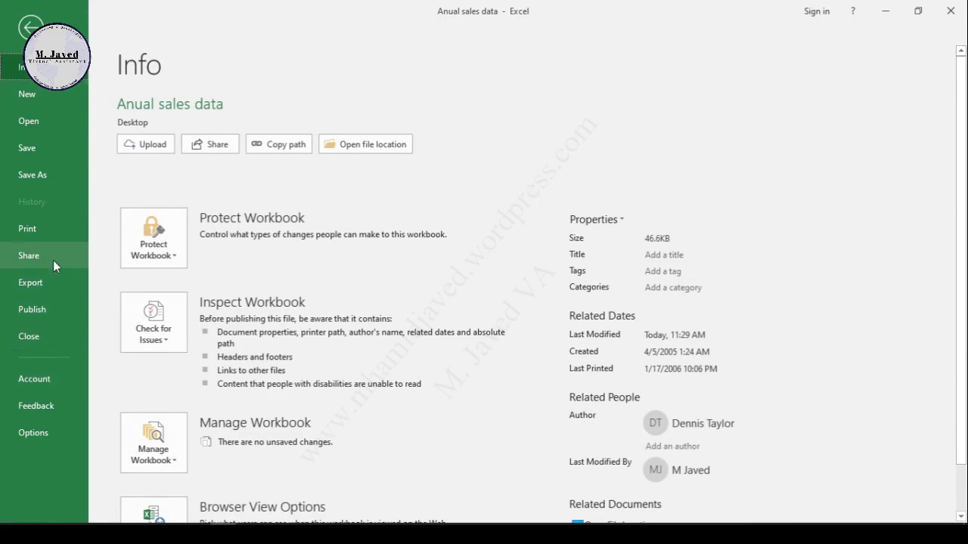
left_click(35, 435)
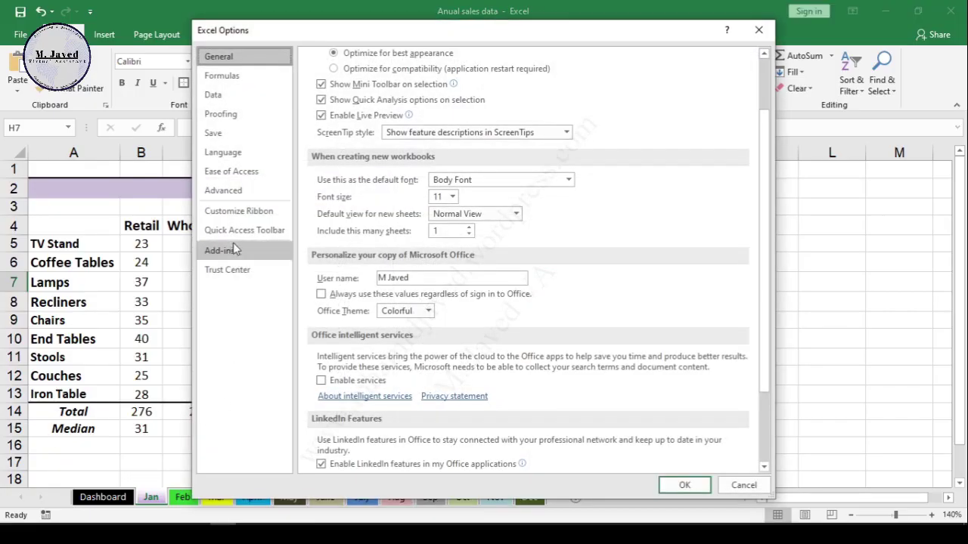
left_click(229, 198)
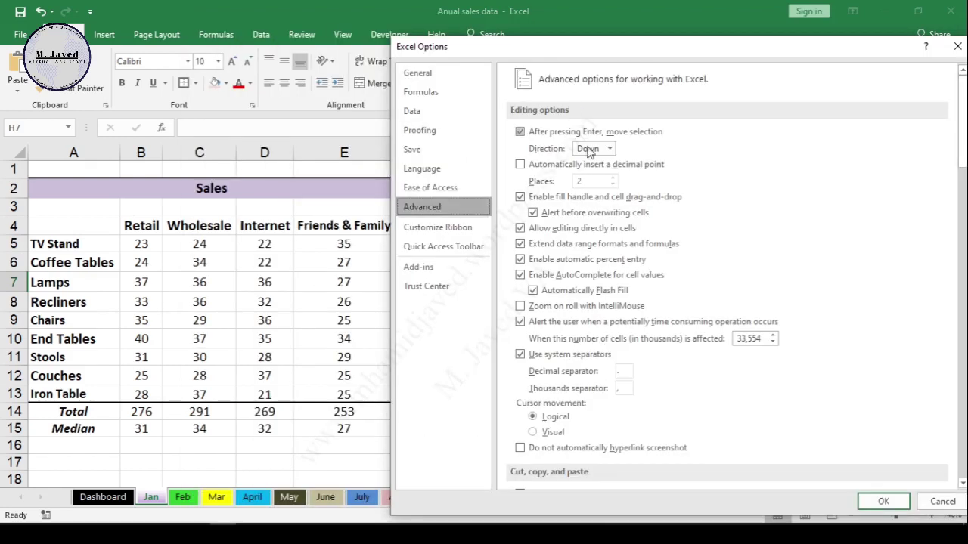
scroll(594, 296, "down", 20)
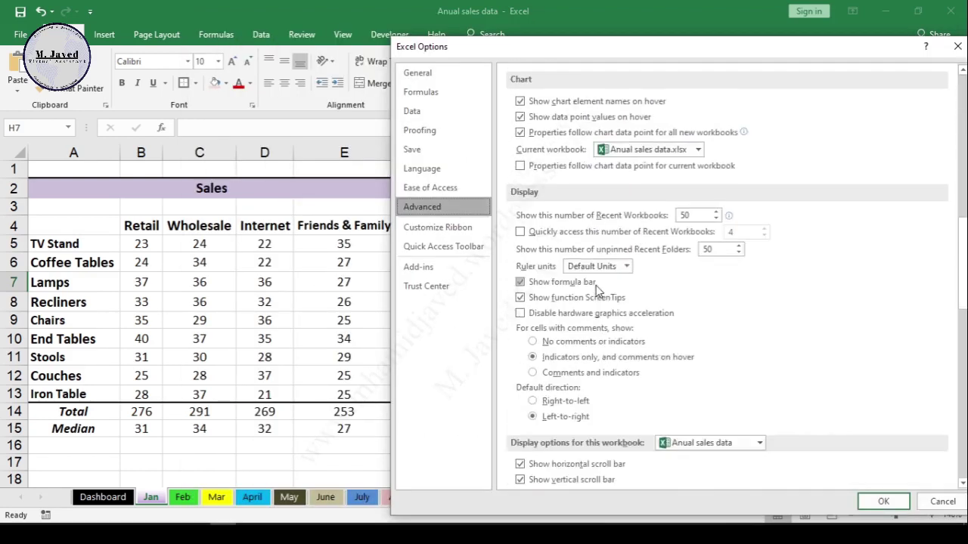
scroll(598, 291, "down", 5)
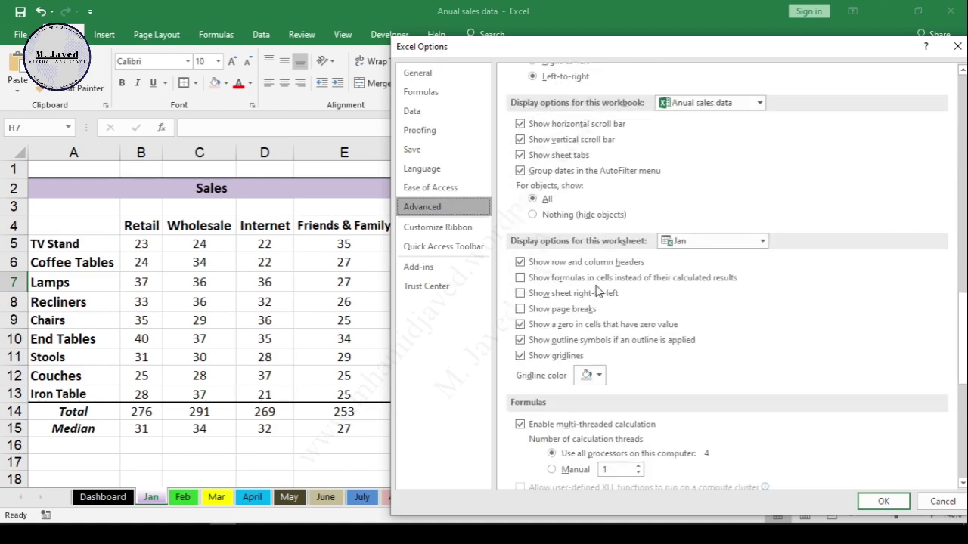
scroll(598, 291, "up", 2)
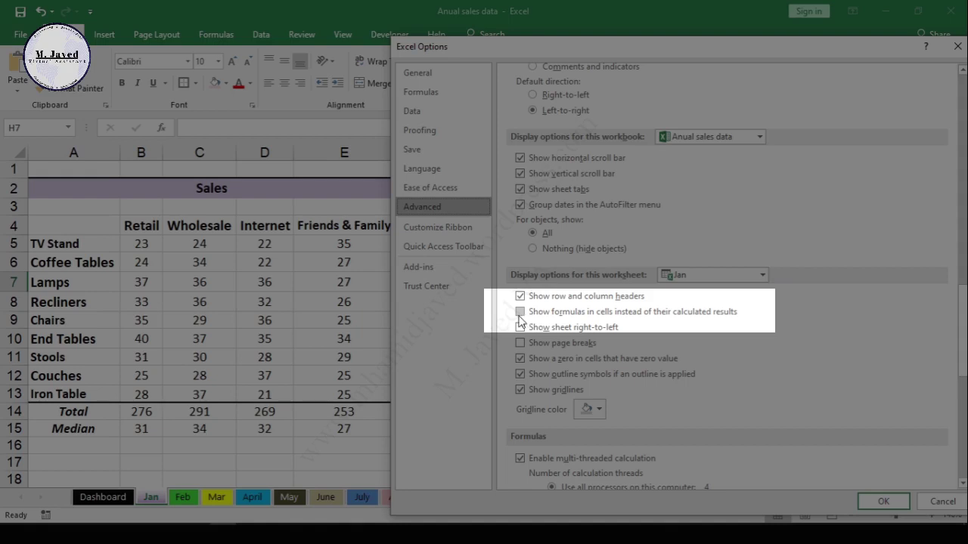
left_click(520, 313)
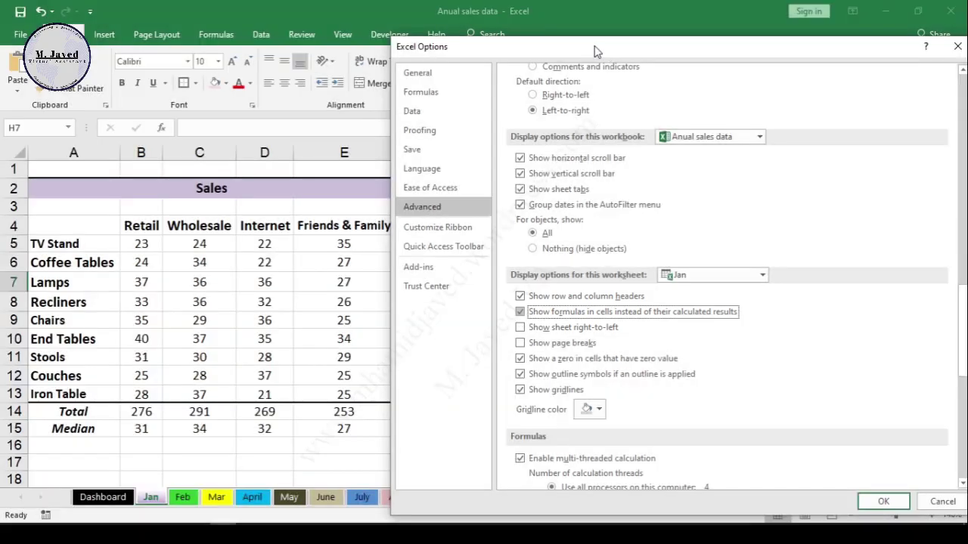
left_click_drag(594, 51, 690, 35)
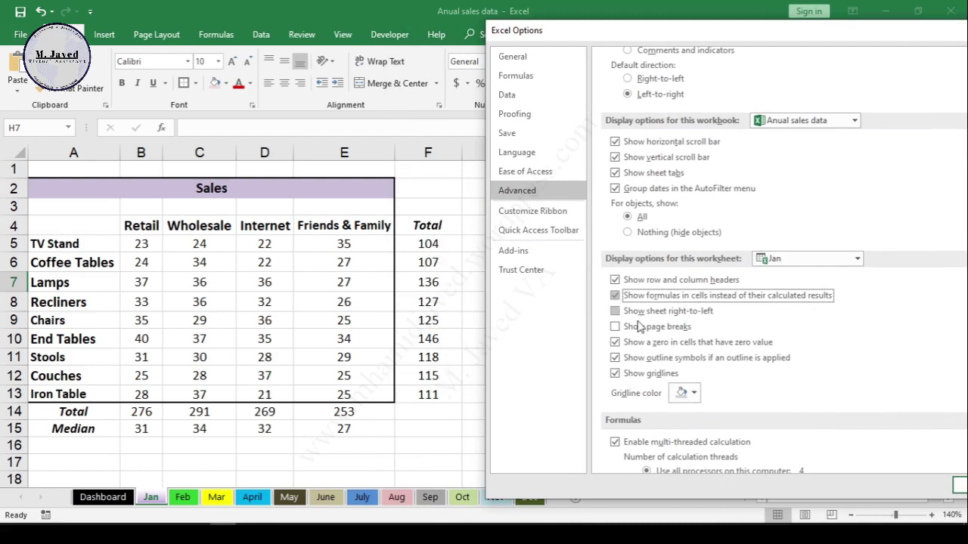
left_click_drag(876, 37, 676, 39)
Step: Confirm the Options dialog and view the =MEDIAN(D5:D13) formula in D15
left_click(777, 490)
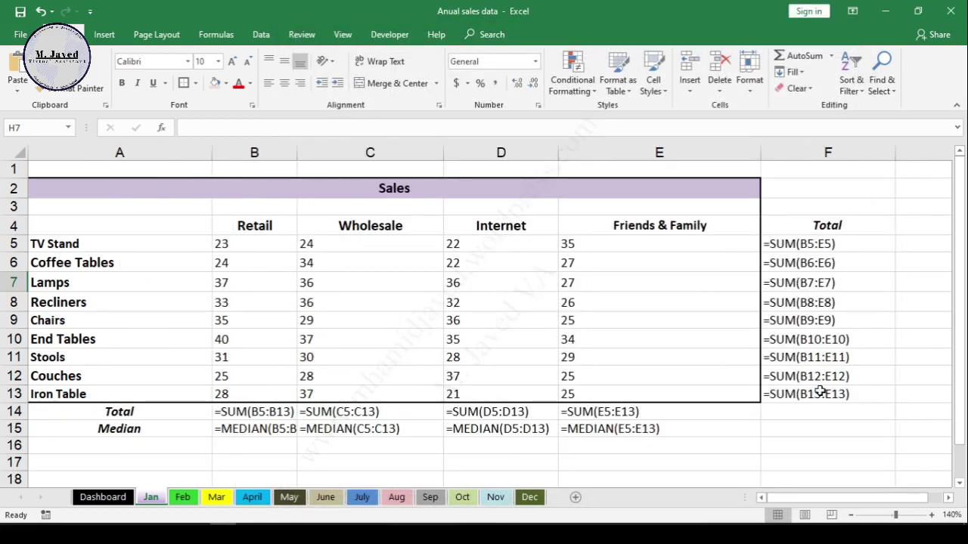
left_click(474, 432)
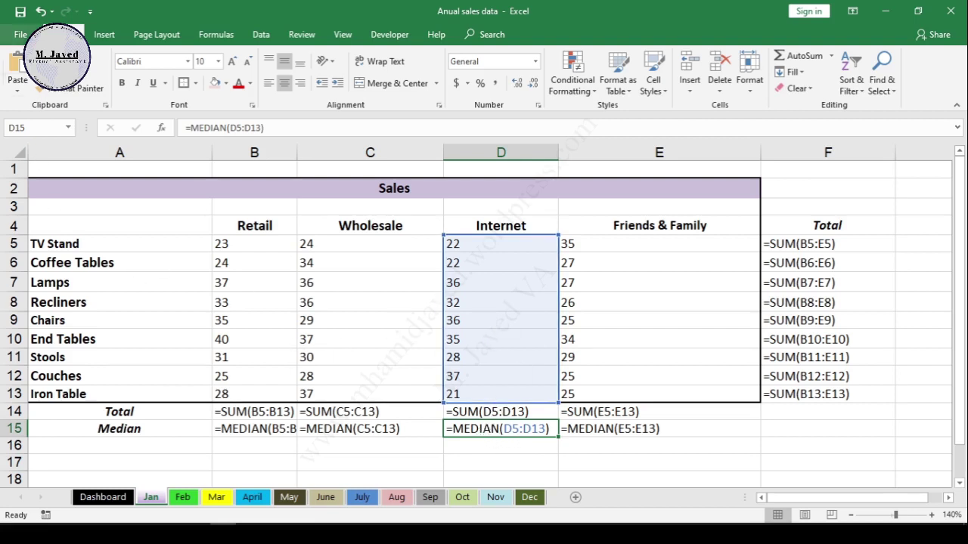
Step: Untick 'Show formulas in cells' in Advanced options and confirm, so values like 276 and 31 reappear
left_click(21, 35)
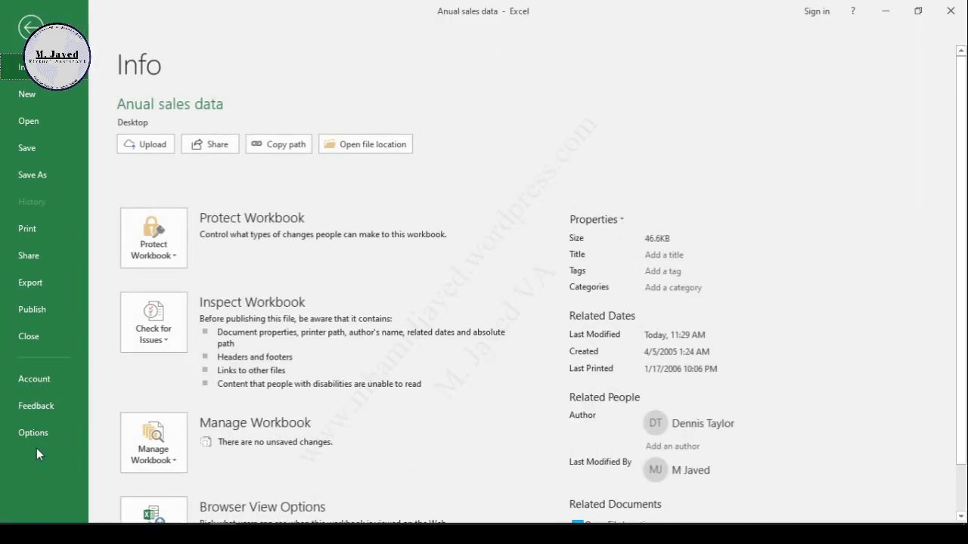
left_click(33, 433)
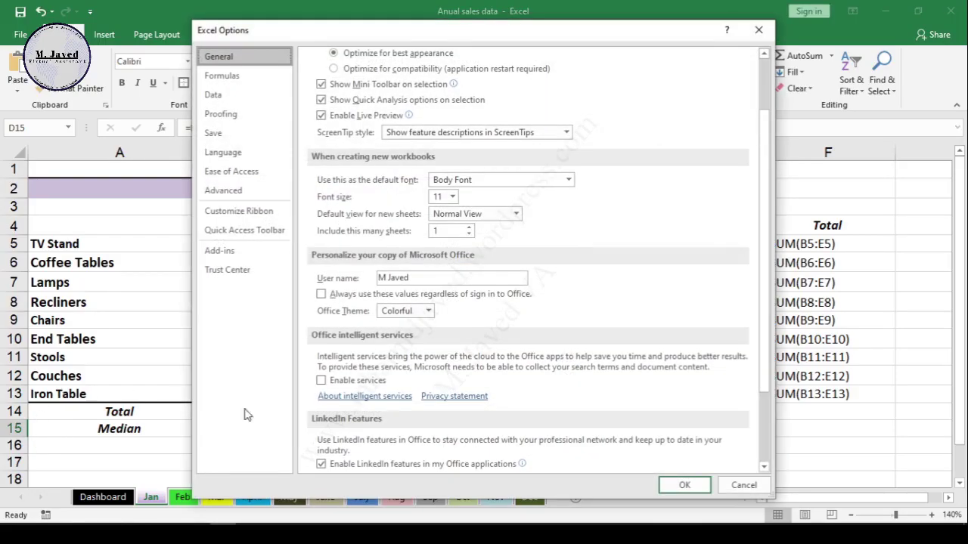
left_click(227, 191)
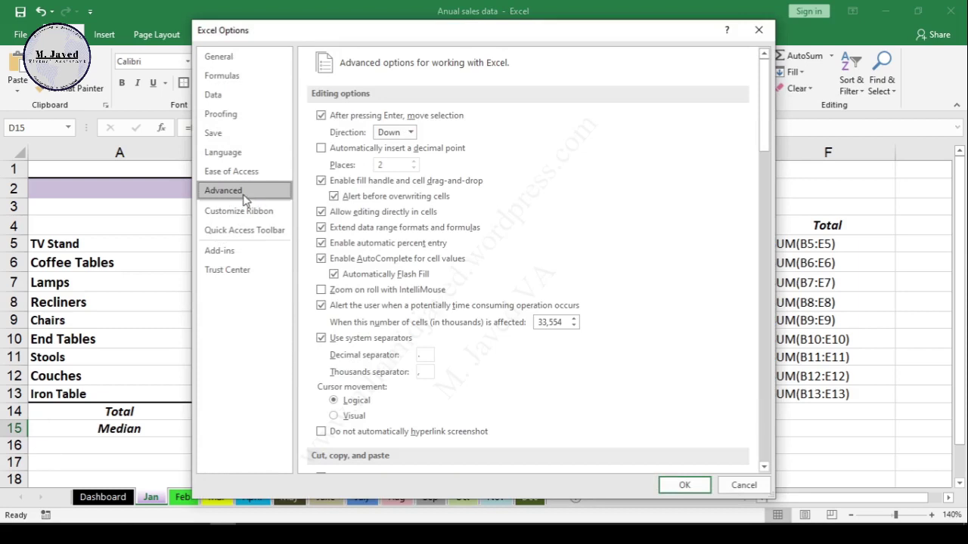
scroll(376, 313, "down", 20)
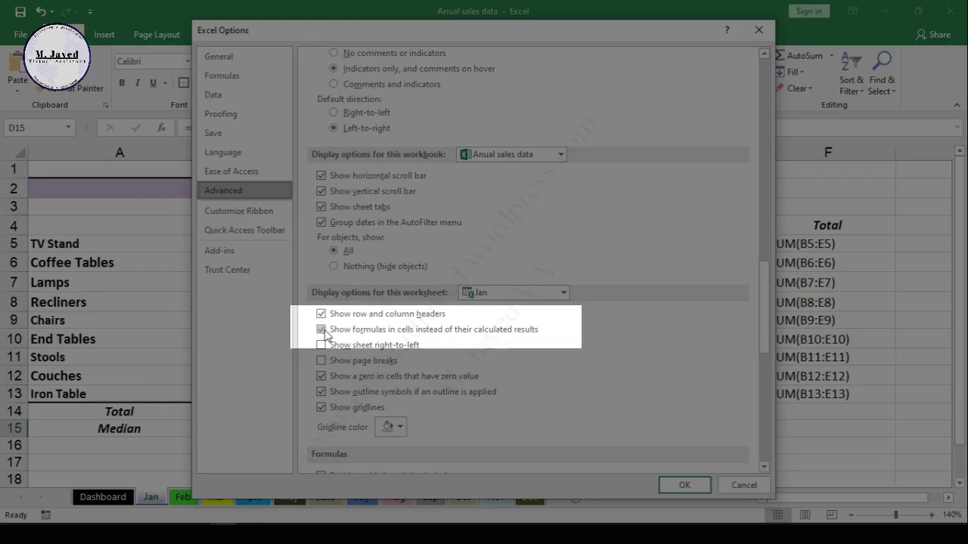
left_click(322, 330)
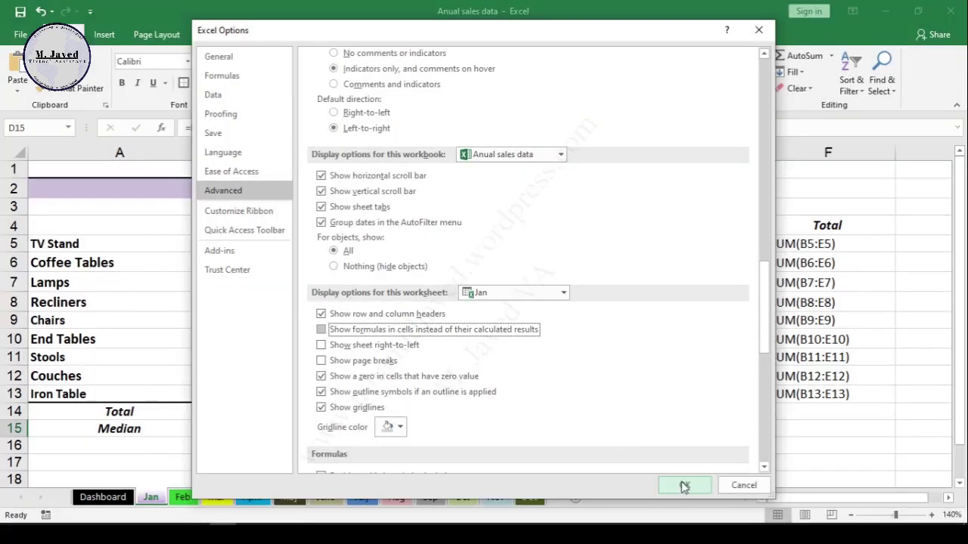
left_click(684, 485)
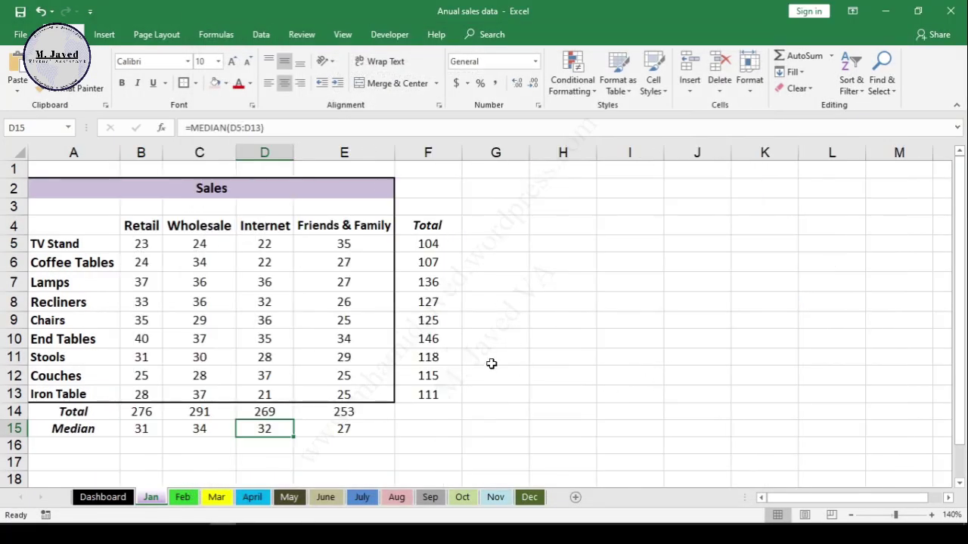
left_click(525, 320)
left_click(539, 280)
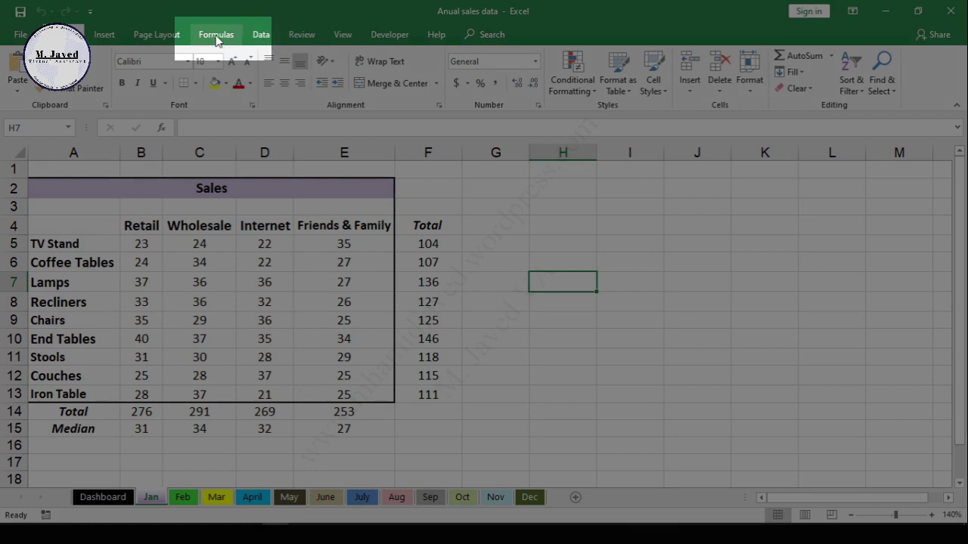
Step: Turn Show Formulas on, inspect the F9 and D15 formulas, then turn it back off
left_click(216, 34)
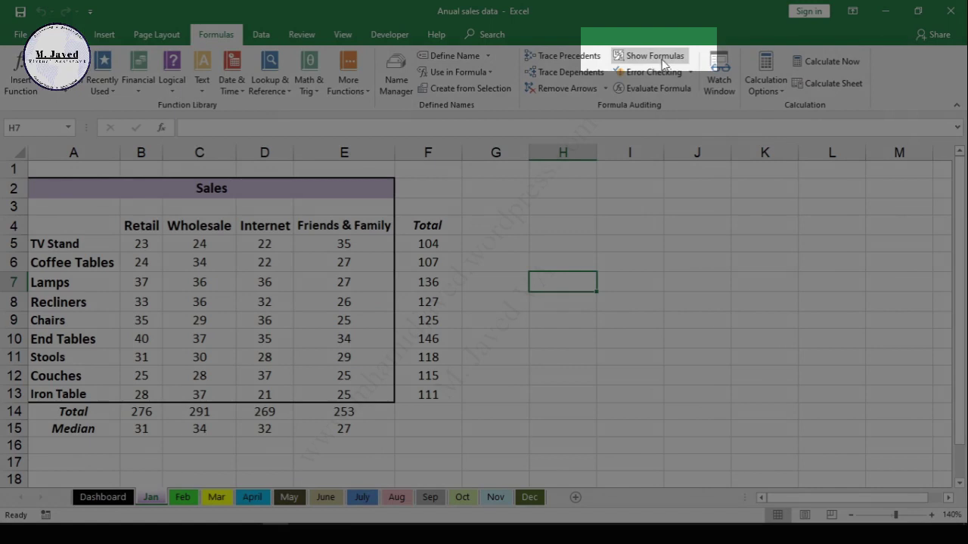
left_click(647, 57)
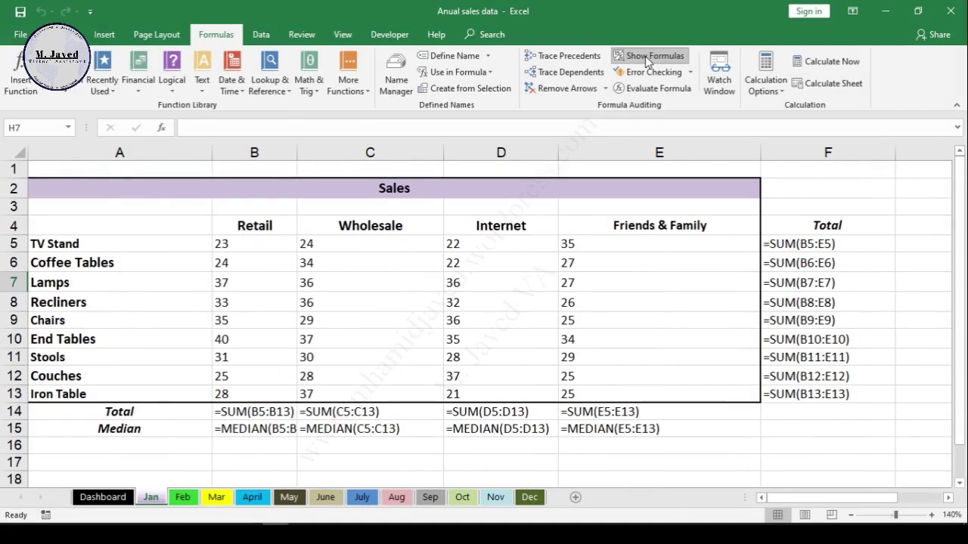
left_click(807, 316)
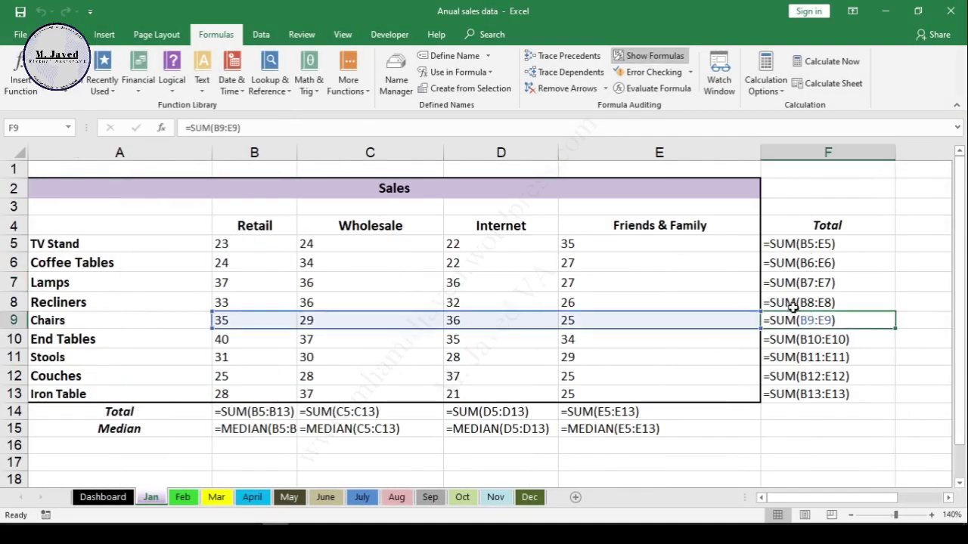
left_click(483, 432)
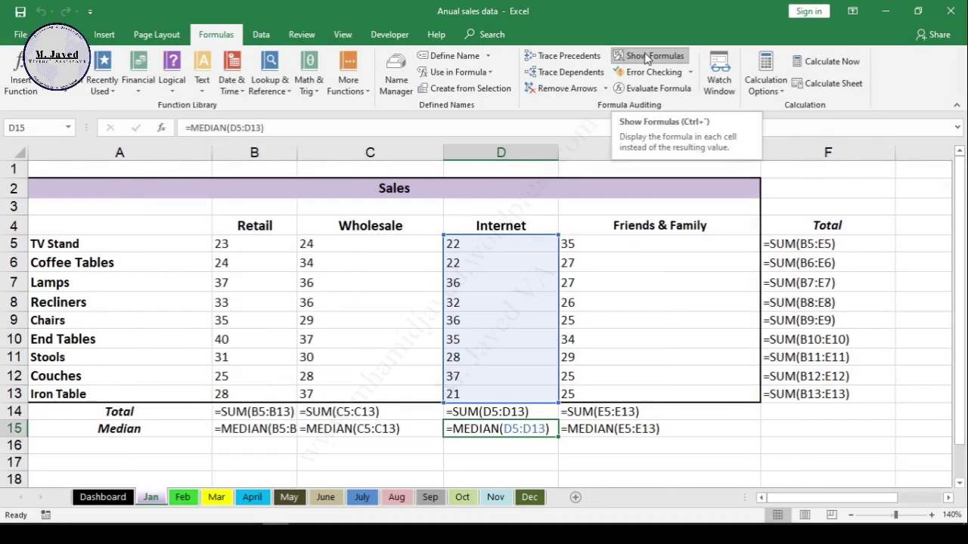
left_click(647, 57)
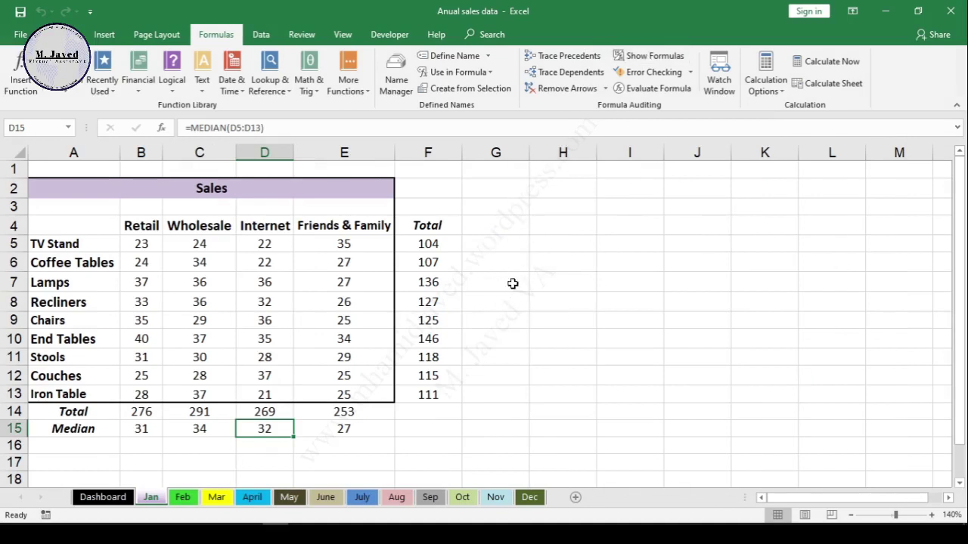
left_click(568, 266)
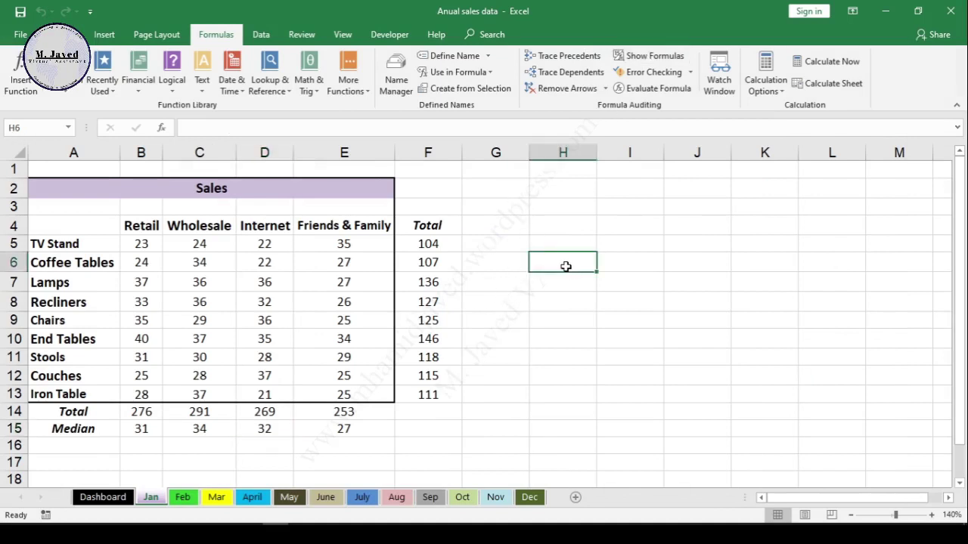
key("Return")
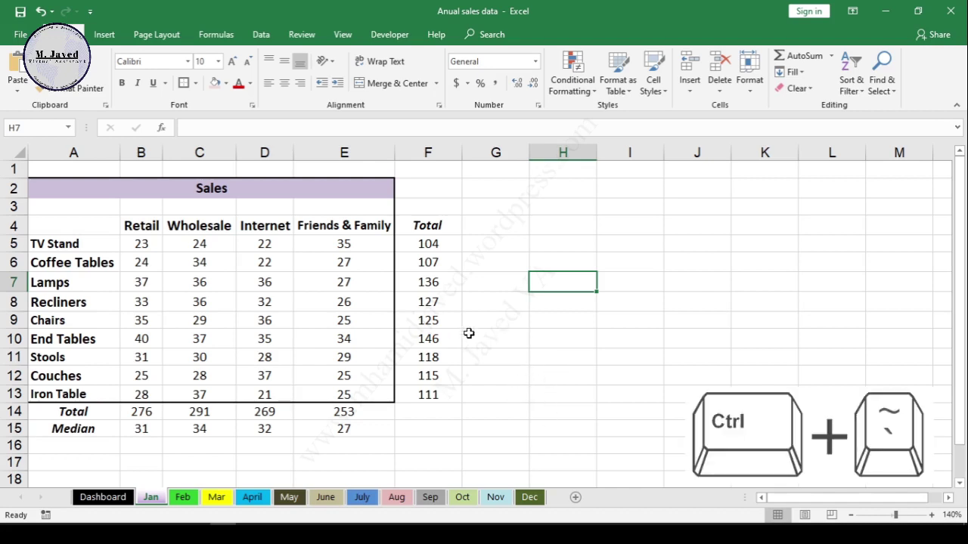
Step: Show formulas with Ctrl+~, inspect the F9, D14 and C14 SUM formulas, then toggle back to values
key("ctrl+grave")
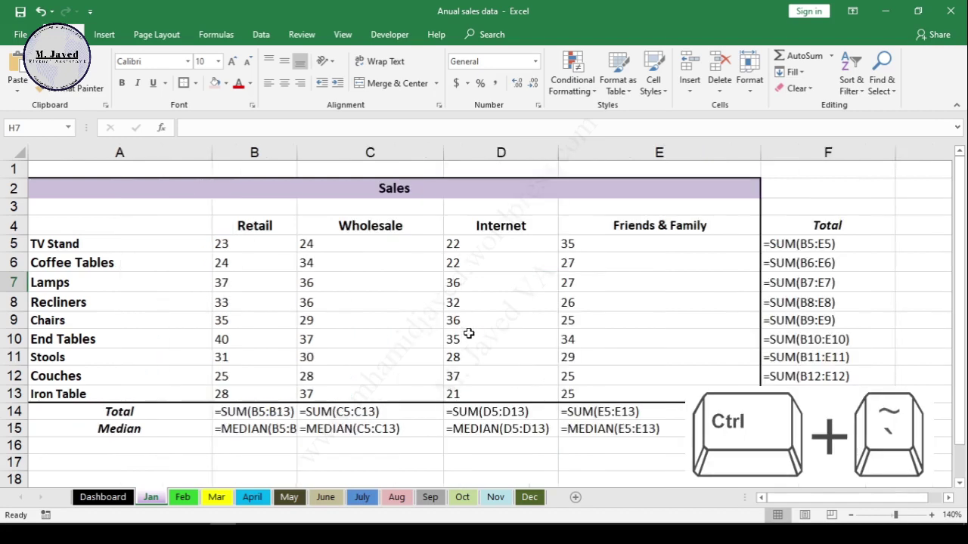
left_click(804, 319)
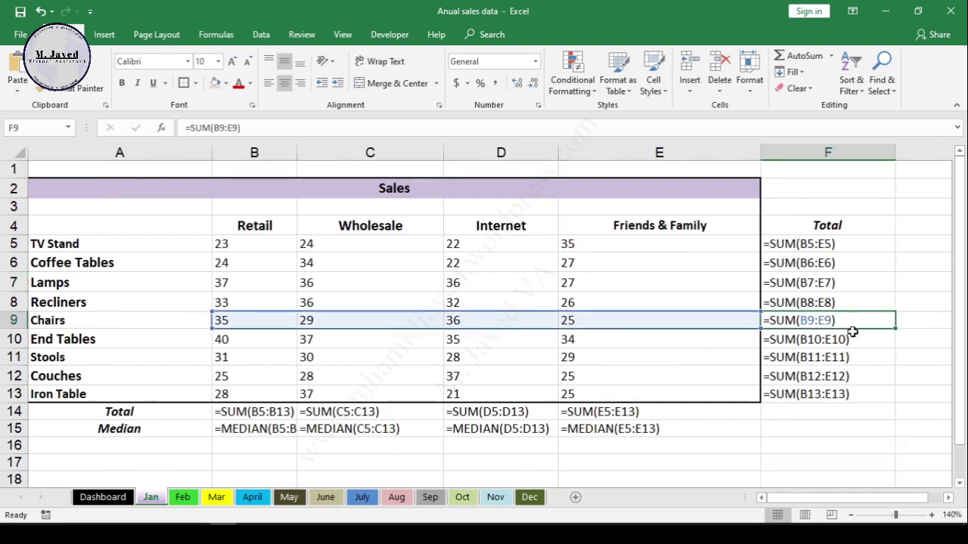
left_click(505, 411)
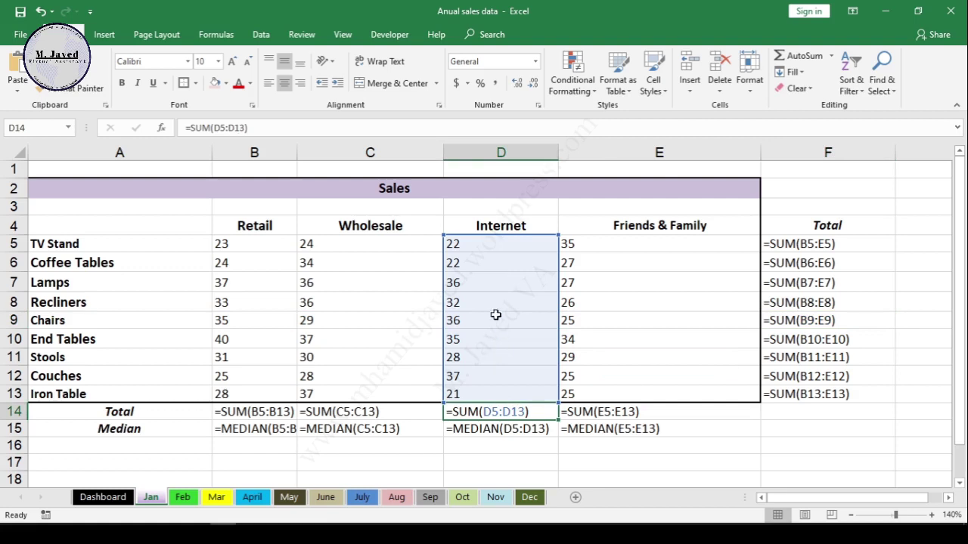
left_click(357, 413)
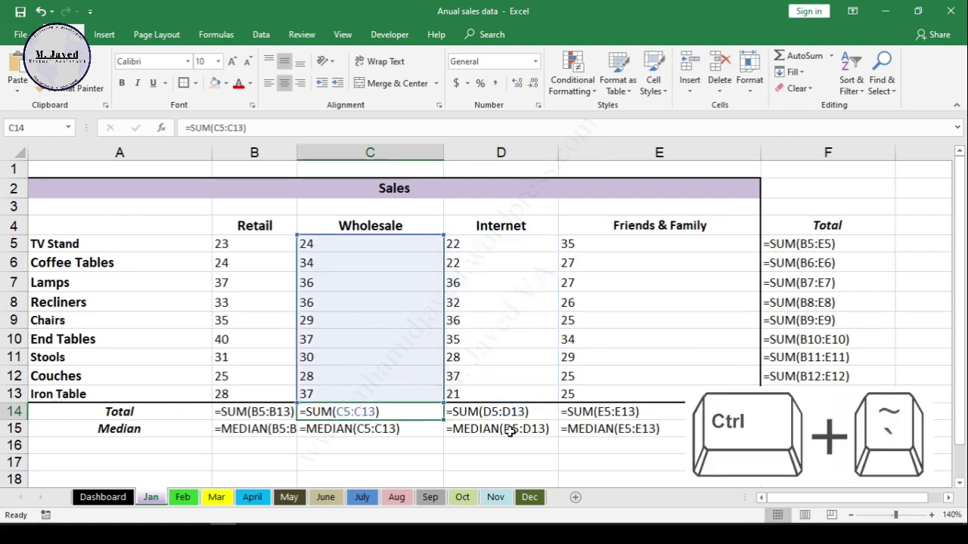
key("ctrl+grave")
left_click(471, 368)
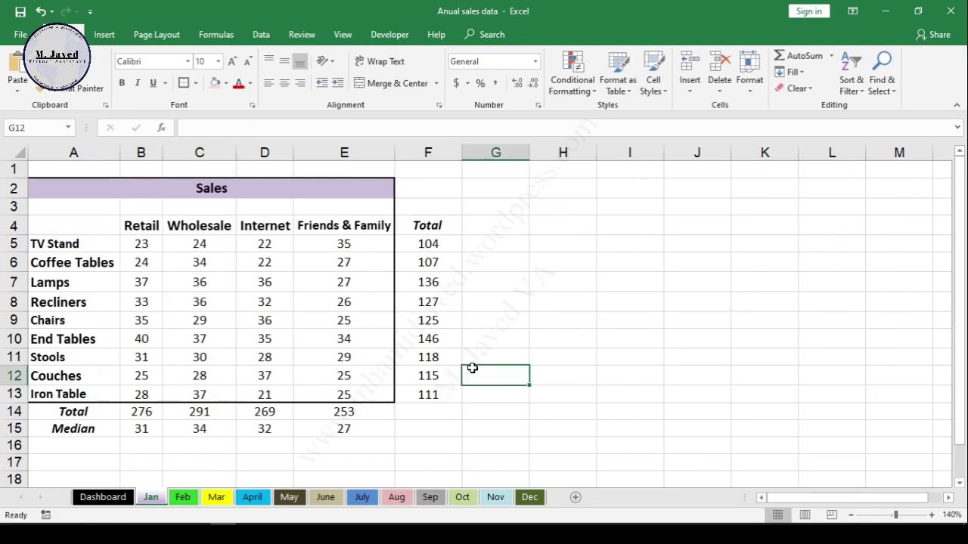
left_click(496, 316)
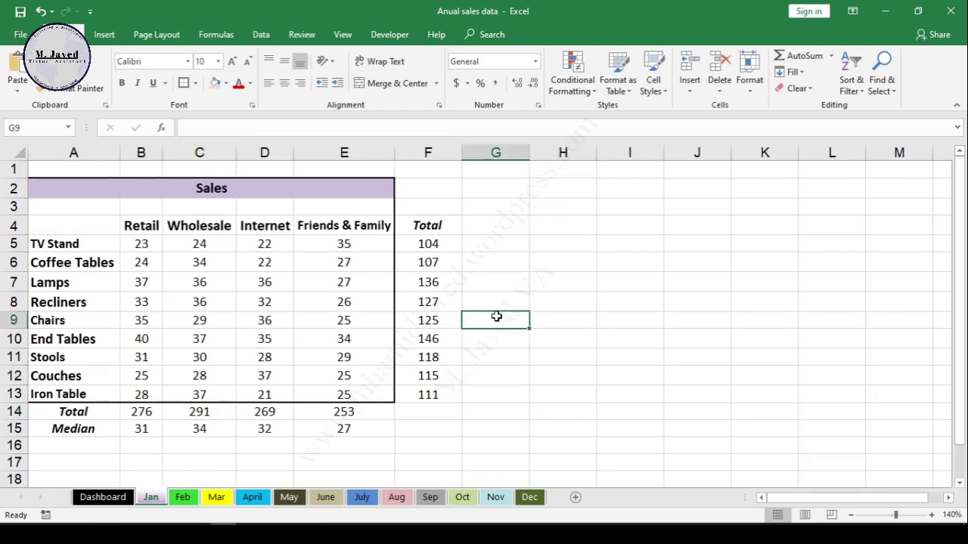
left_click(573, 280)
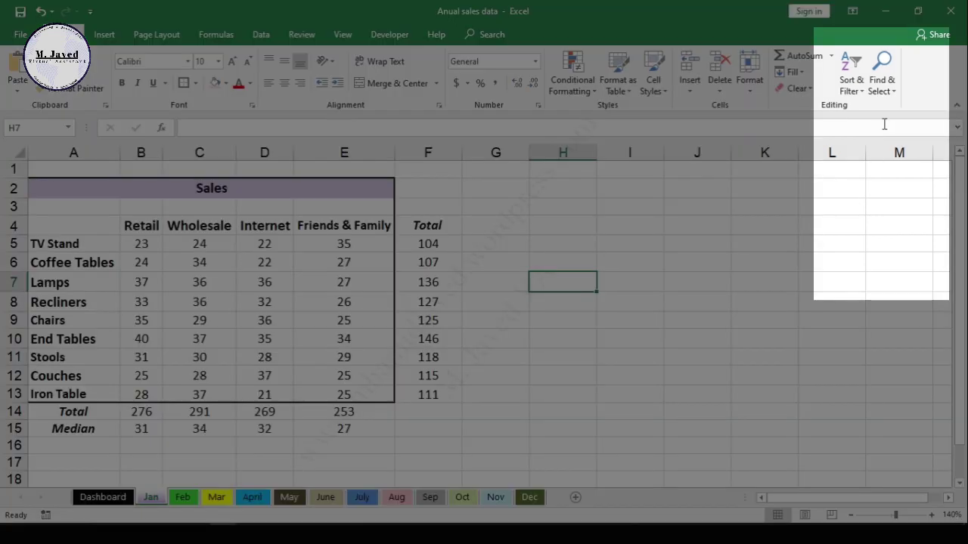
Step: Select all formula cells via Find & Select > Formulas and fill them light green
left_click(881, 79)
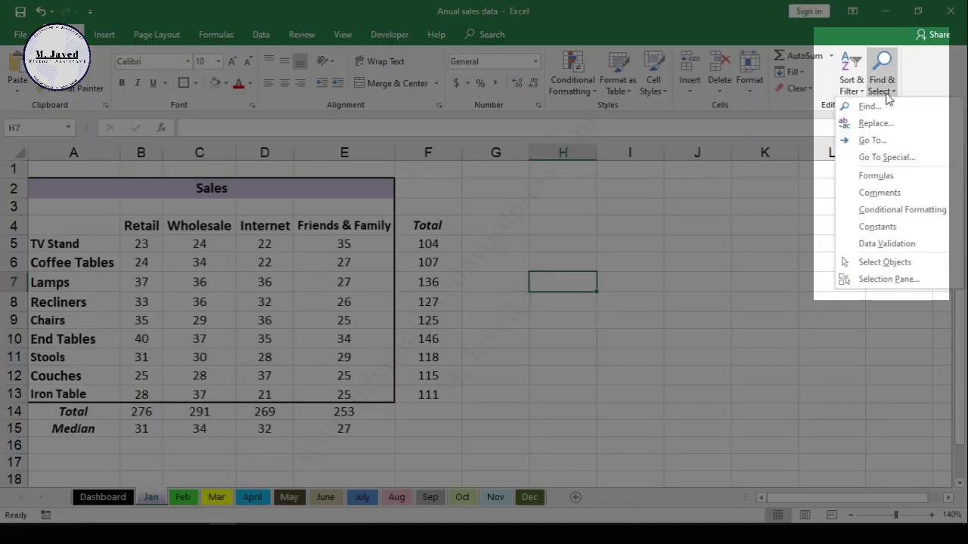
left_click(875, 179)
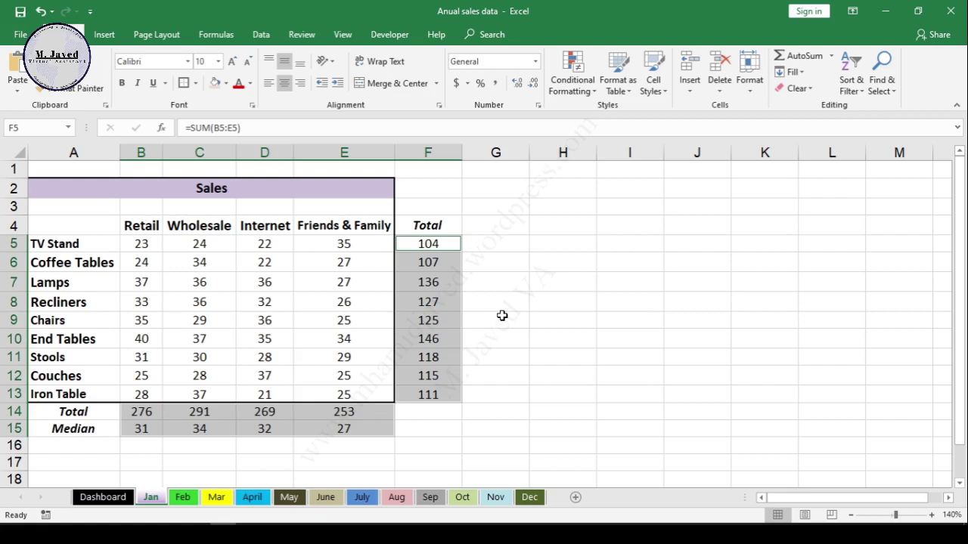
left_click(226, 84)
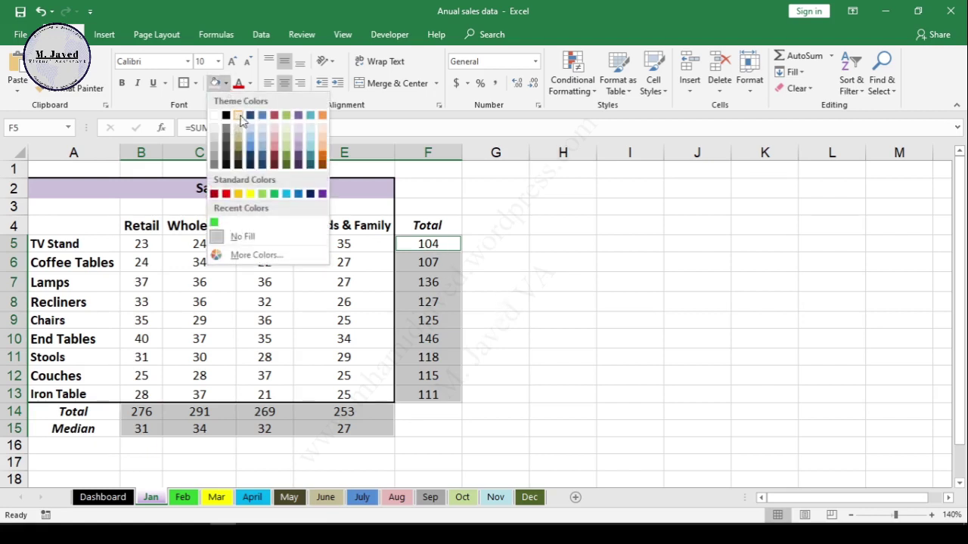
left_click(287, 151)
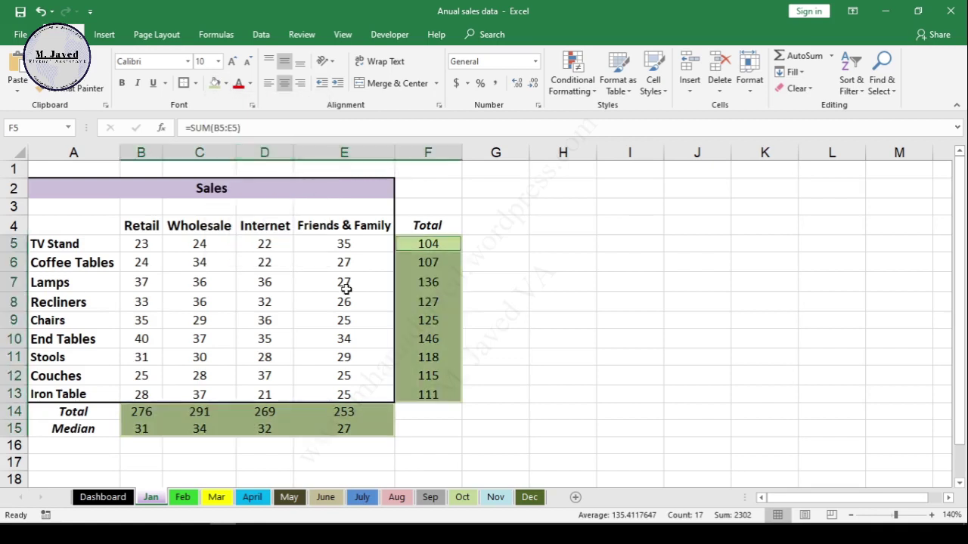
left_click(635, 284)
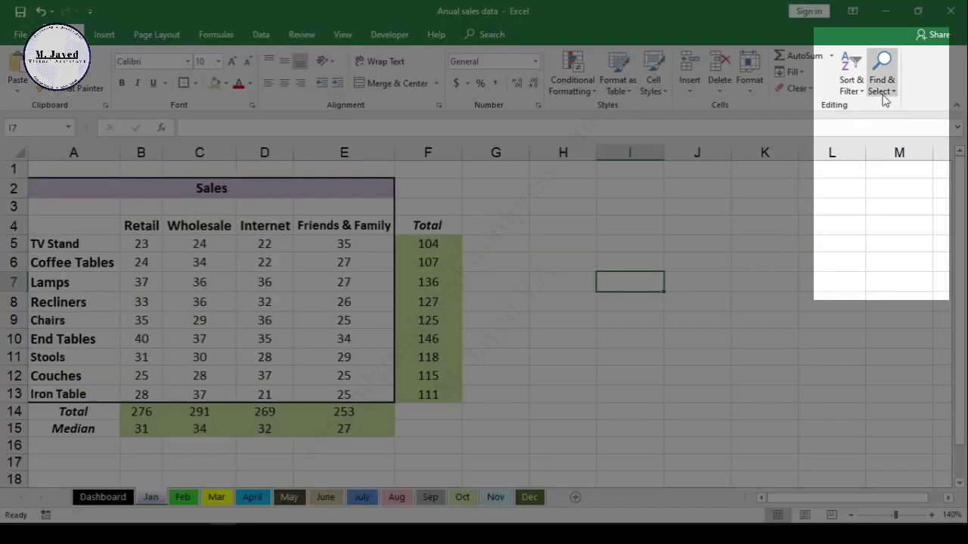
Step: Use Go To Special to select Constants with only Numbers ticked, picking B5:E13
left_click(883, 93)
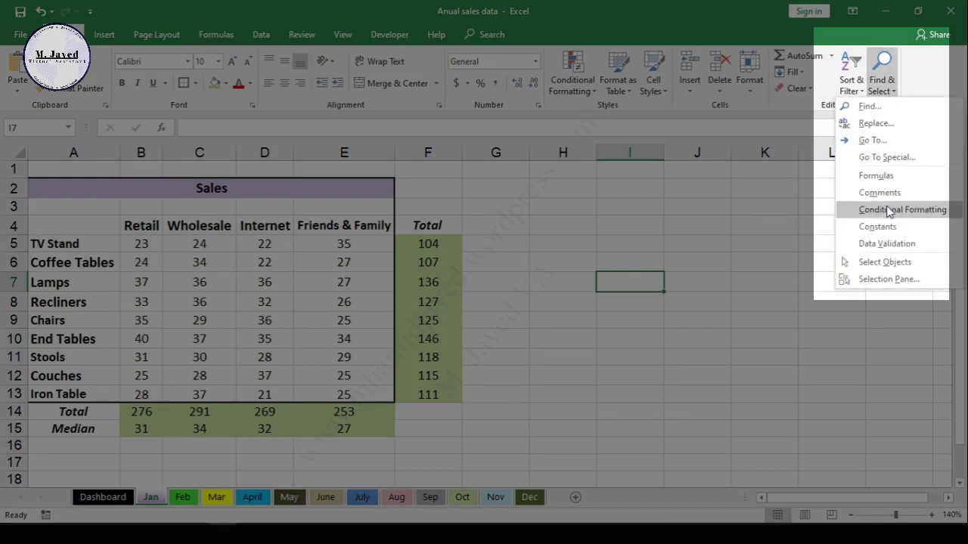
left_click(886, 157)
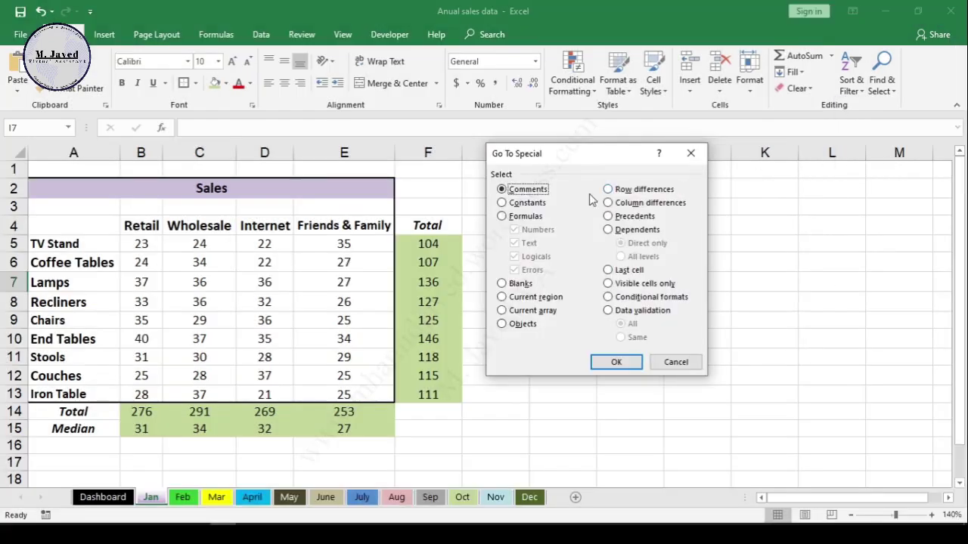
left_click_drag(567, 160, 655, 181)
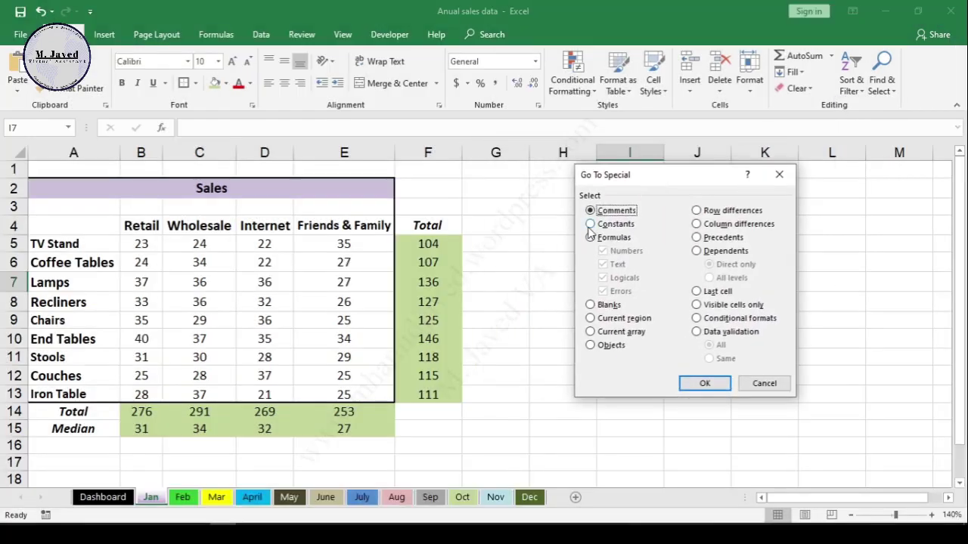
left_click(590, 225)
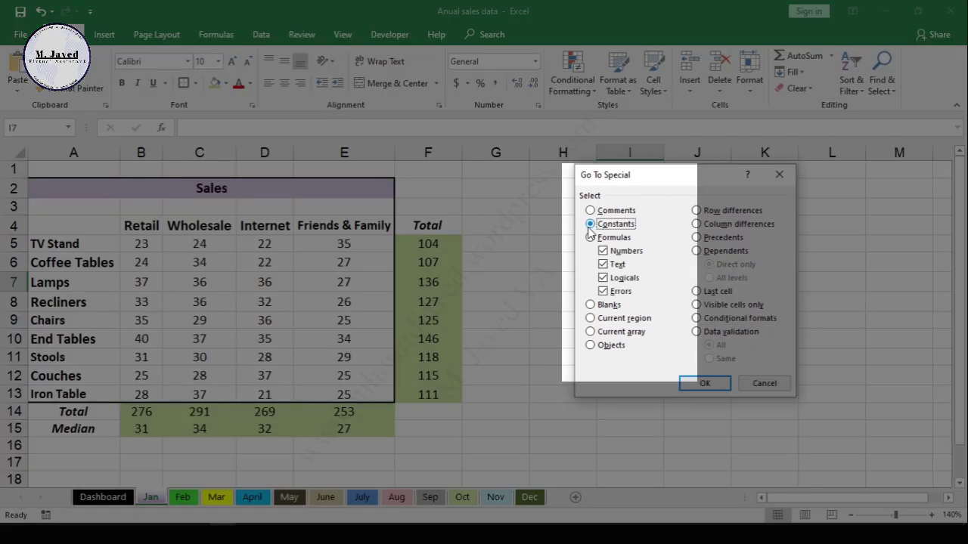
left_click(603, 292)
left_click(603, 278)
left_click(602, 265)
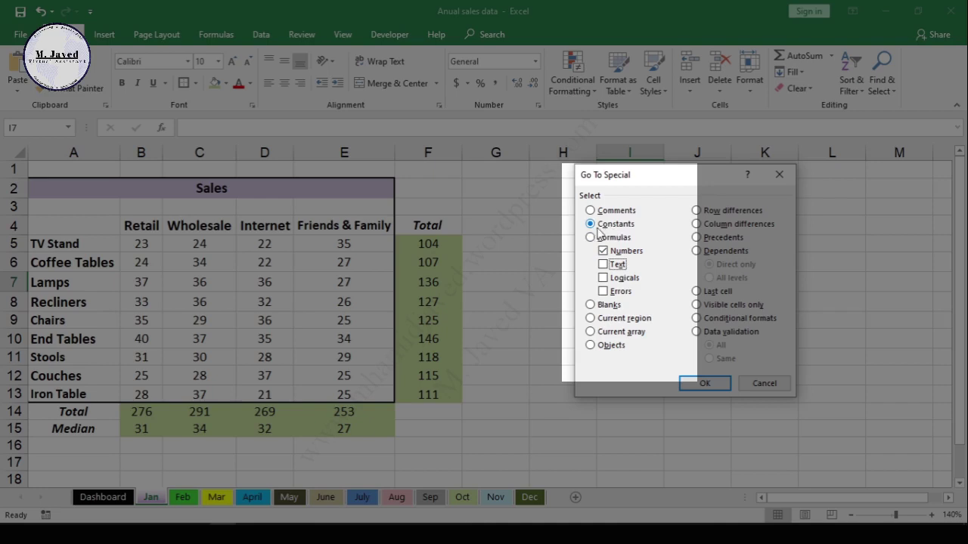
left_click(704, 384)
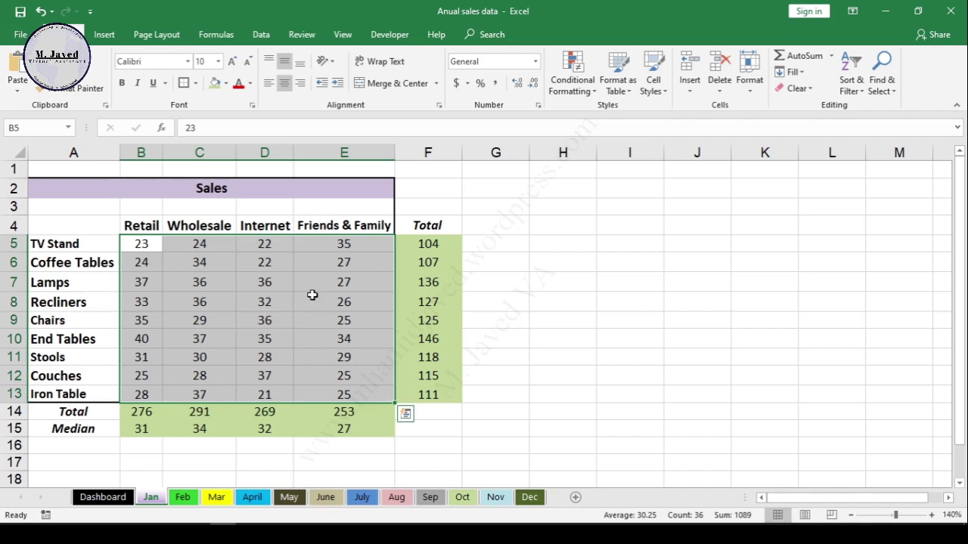
Step: Fill the selected numeric constants light blue and deselect them
left_click(226, 84)
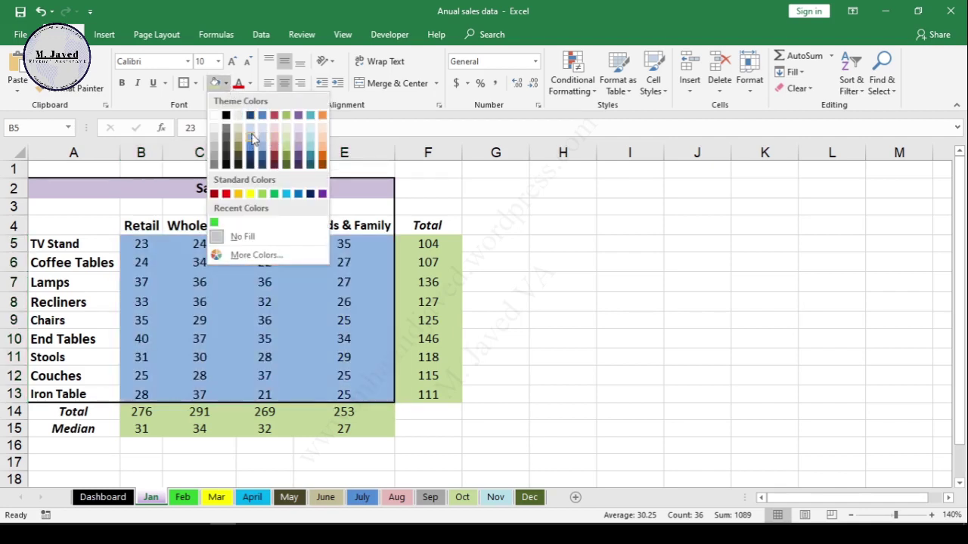
left_click(252, 133)
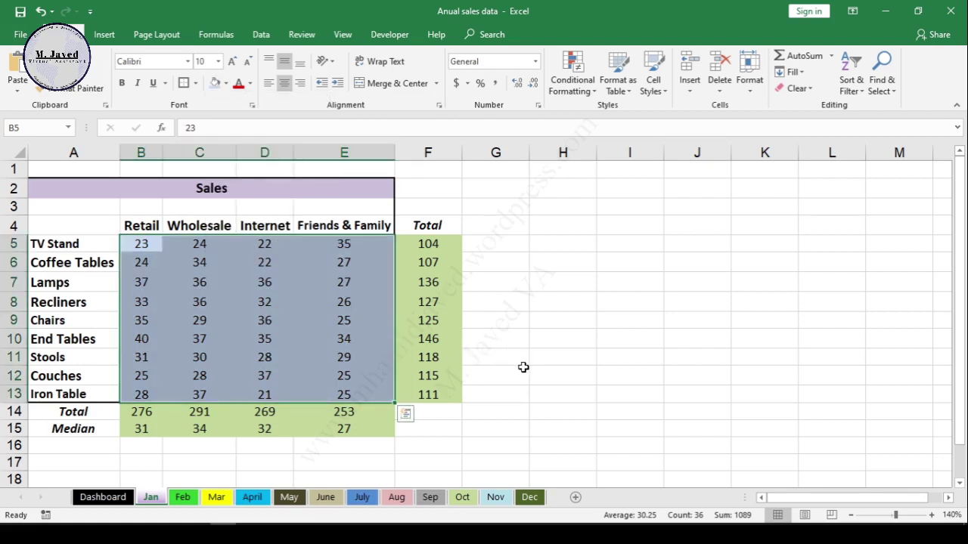
left_click(526, 326)
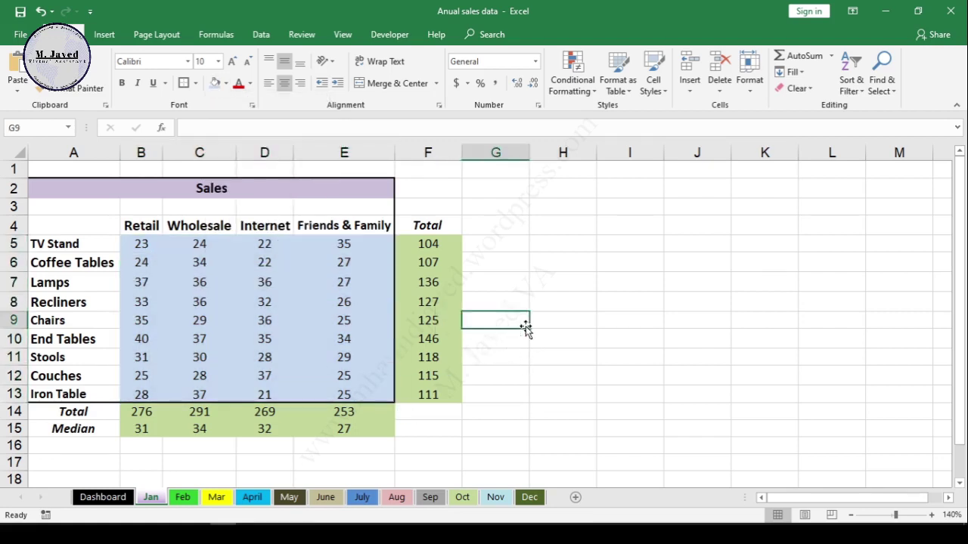
left_click(581, 304)
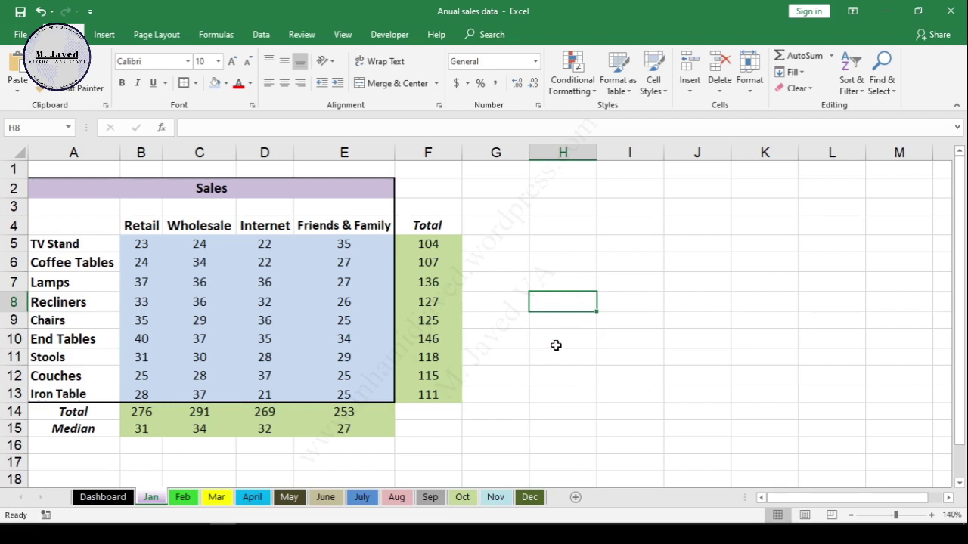
left_click(561, 281)
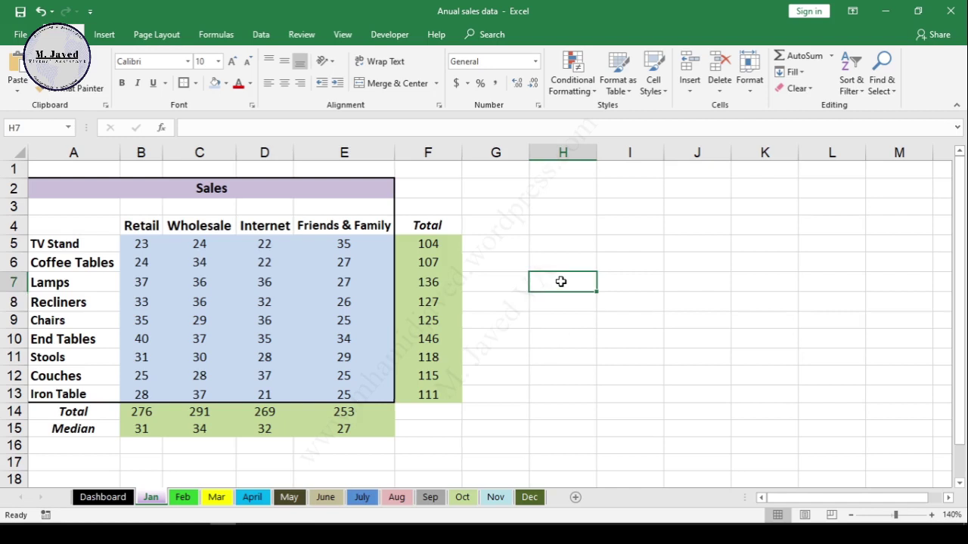